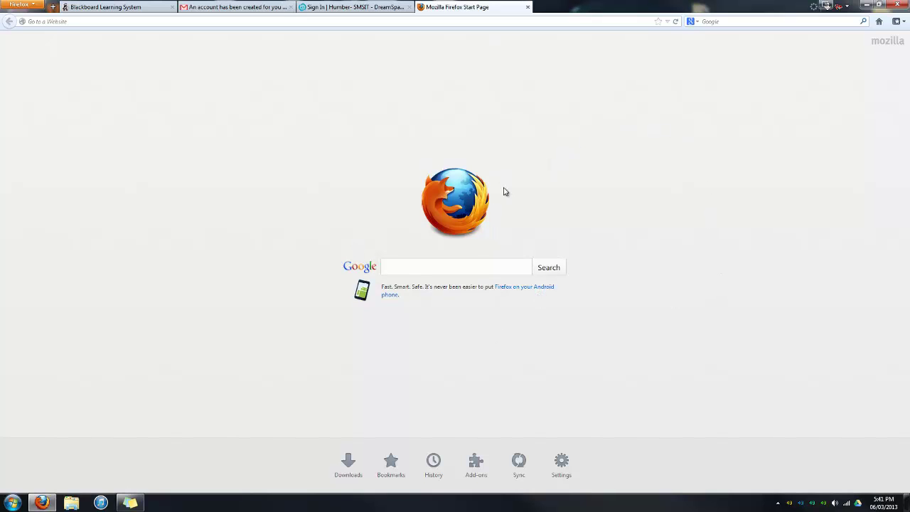
# Search Google for 'live' and open the Microsoft live.com result.
pyautogui.click(467, 263)
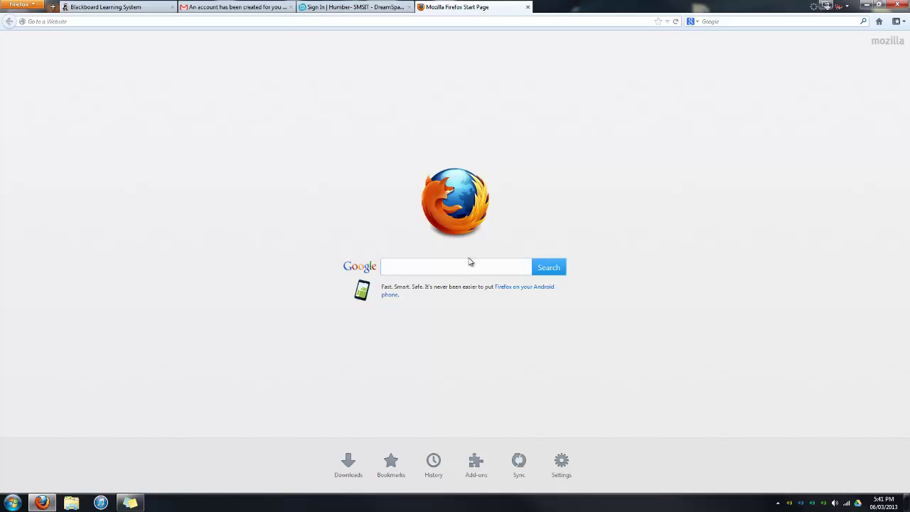
pyautogui.write('live')
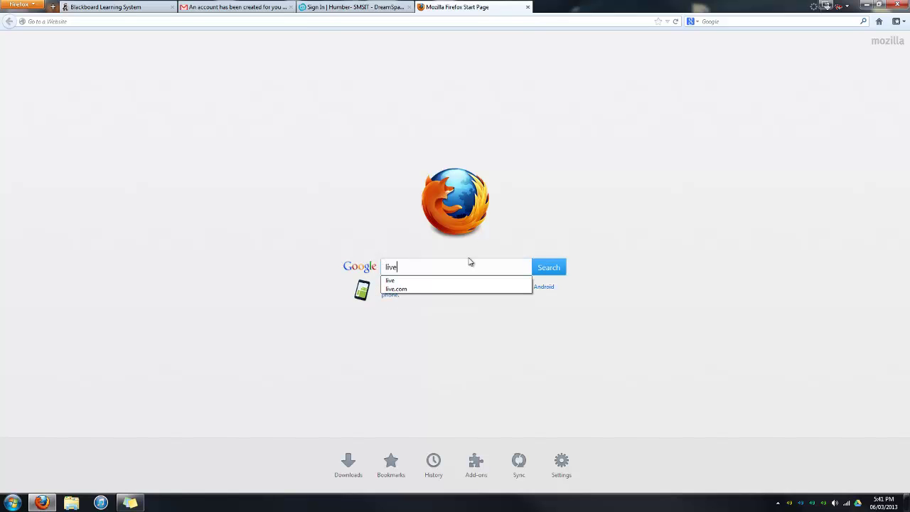
pyautogui.press('Return')
pyautogui.click(86, 125)
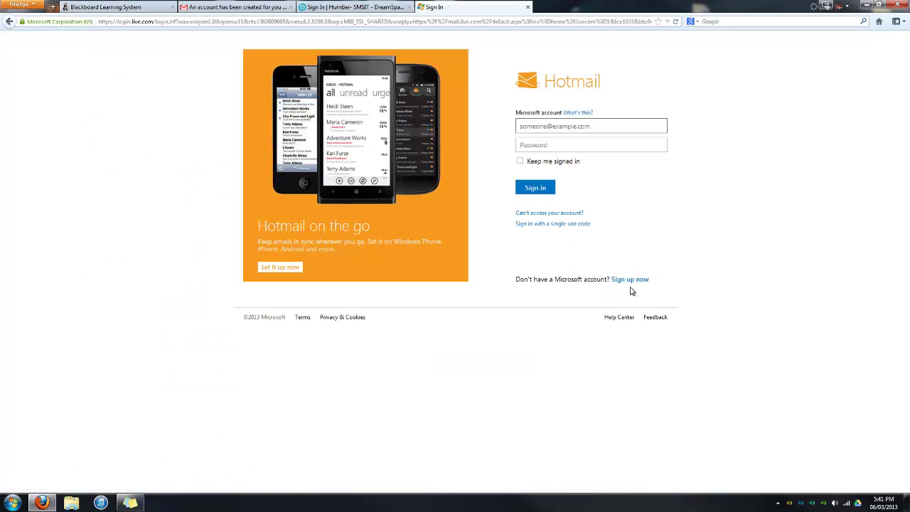
# Start the Microsoft account sign-up form and enter the first name.
pyautogui.click(631, 281)
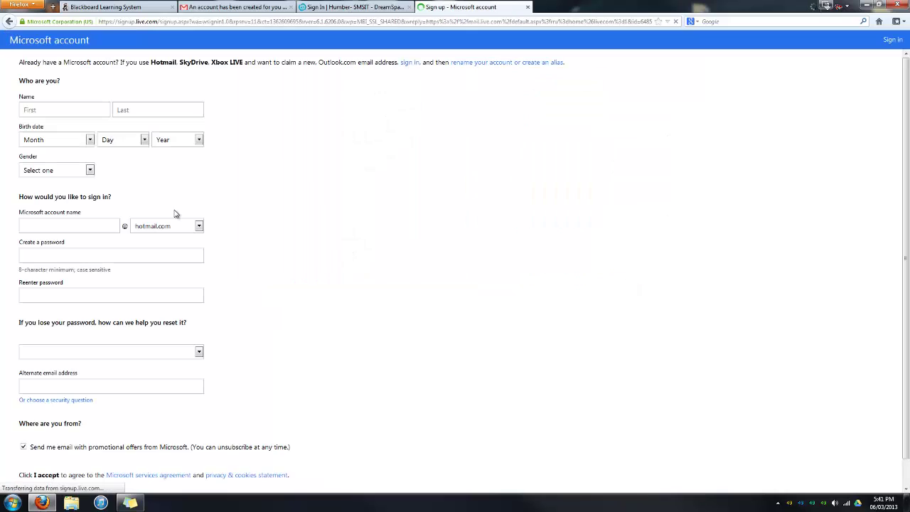
pyautogui.click(90, 111)
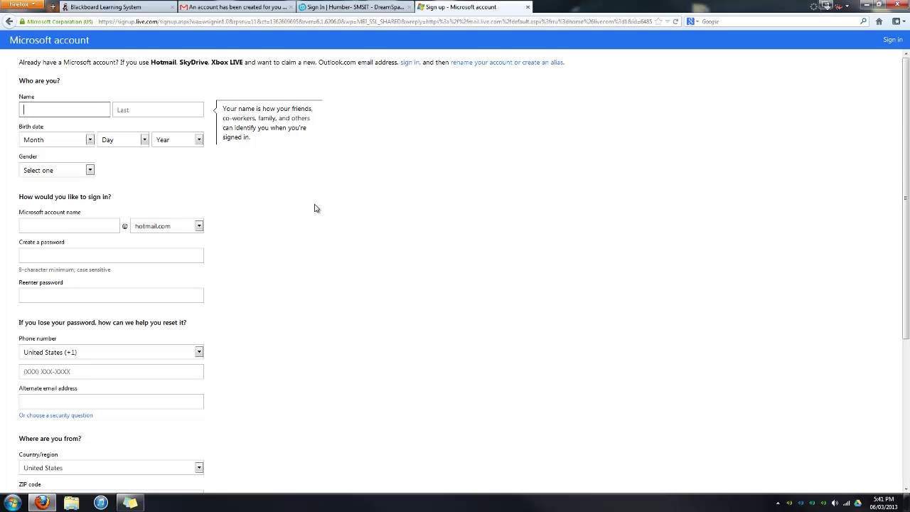
pyautogui.write('David')
pyautogui.press('Tab')
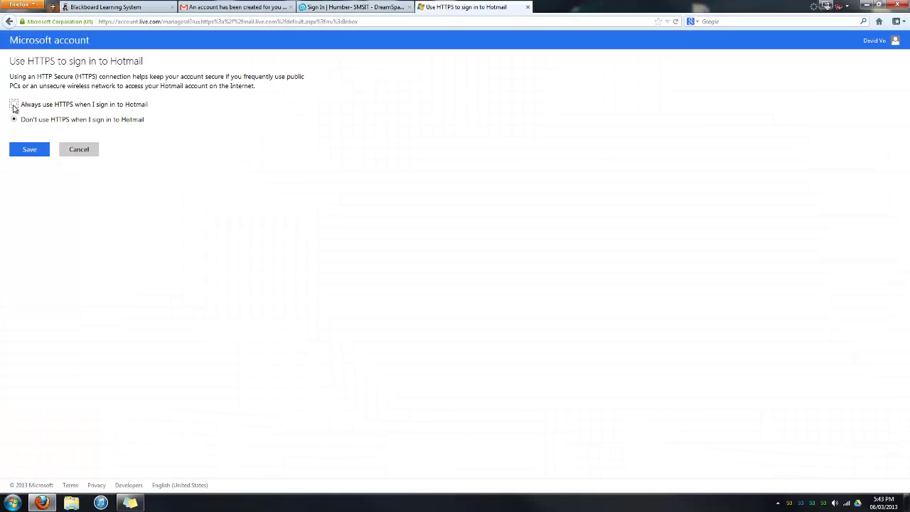
# Save the 'Always use HTTPS' preference and delete the Hotmail Team welcome message.
pyautogui.click(14, 104)
pyautogui.click(29, 153)
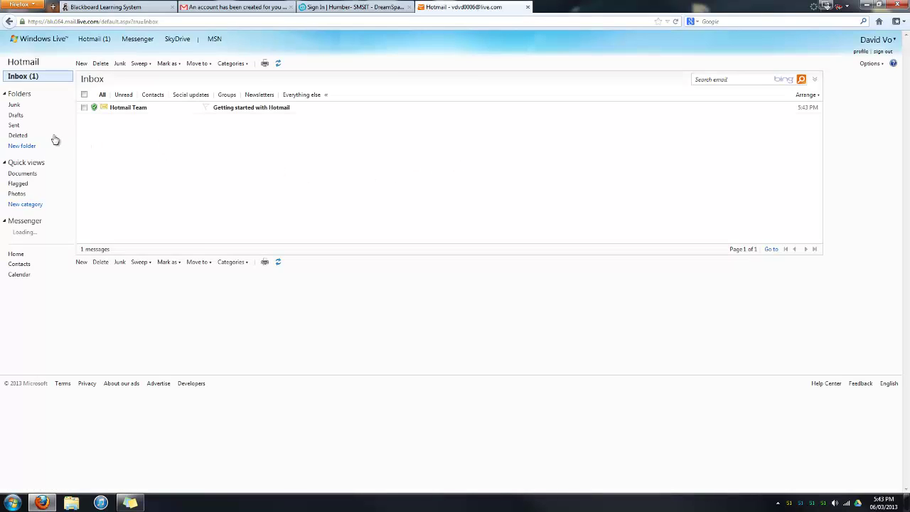
pyautogui.click(83, 108)
pyautogui.click(102, 63)
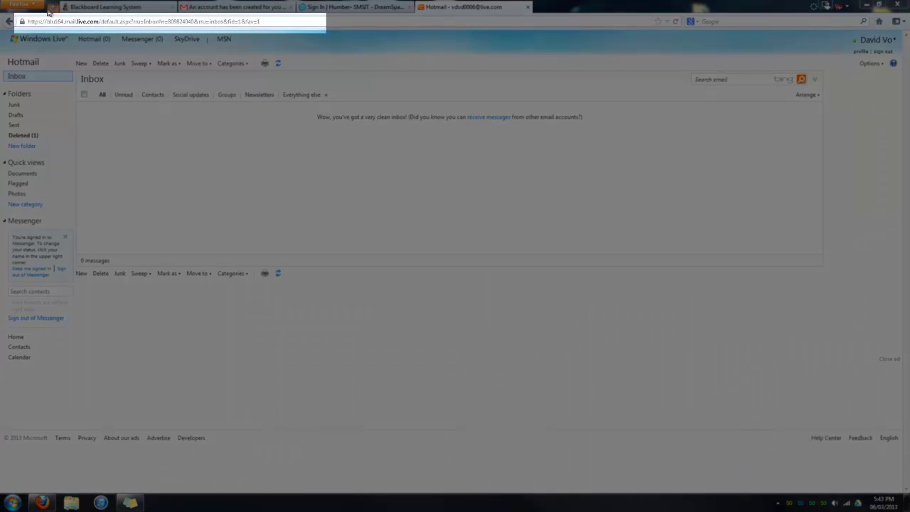
# Load the DreamSpark Windows Phone 8 page in a new tab from the copied URL.
pyautogui.hotkey('ctrl', 't')
pyautogui.write('http://www.dreamspark.com/Student/Windows-Phone-8-App-Development.aspx')
pyautogui.press('Return')
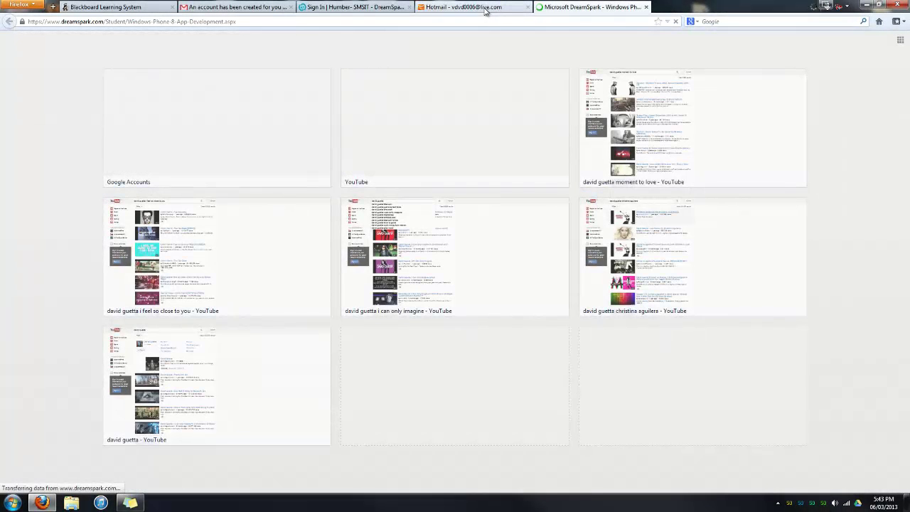
# Return to the DreamSpark tab and scroll down to the '3. Publish your app' section.
pyautogui.click(503, 8)
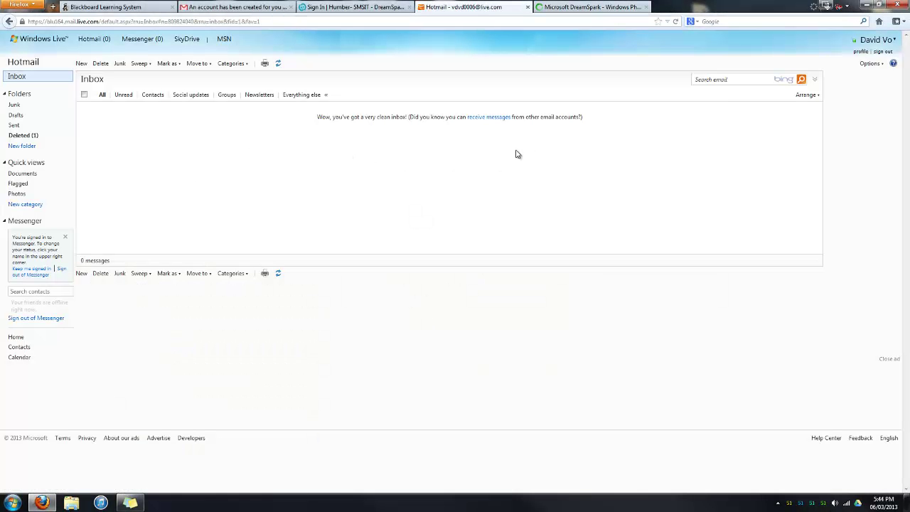
pyautogui.click(603, 9)
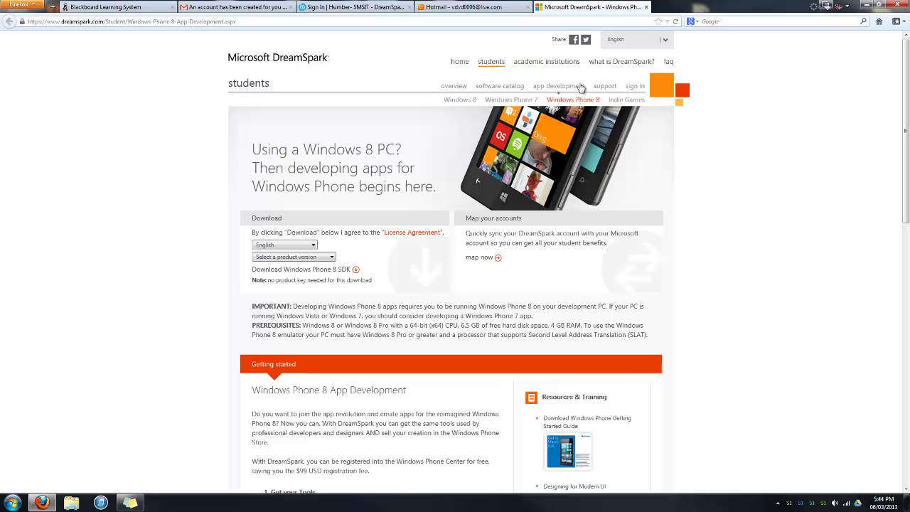
pyautogui.scroll(-2, 640, 100)
pyautogui.scroll(1, 638, 100)
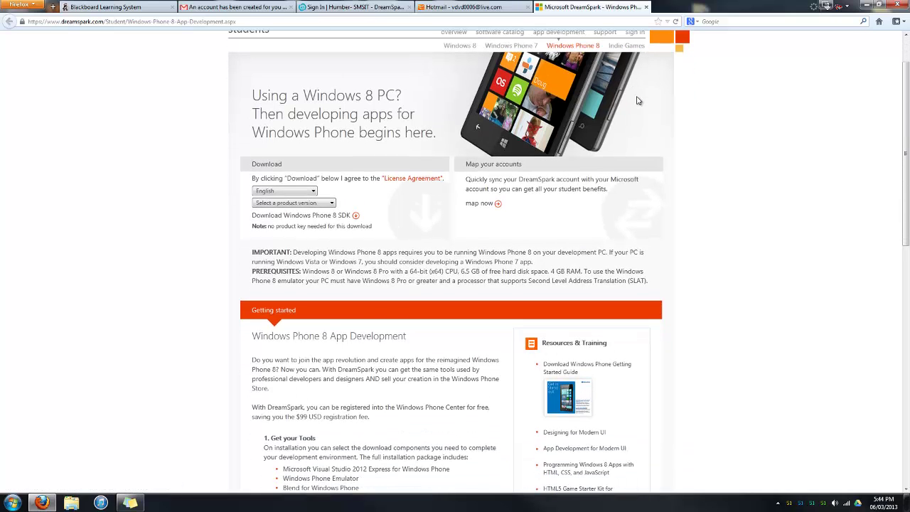
pyautogui.scroll(-3, 636, 102)
pyautogui.scroll(-1, 631, 108)
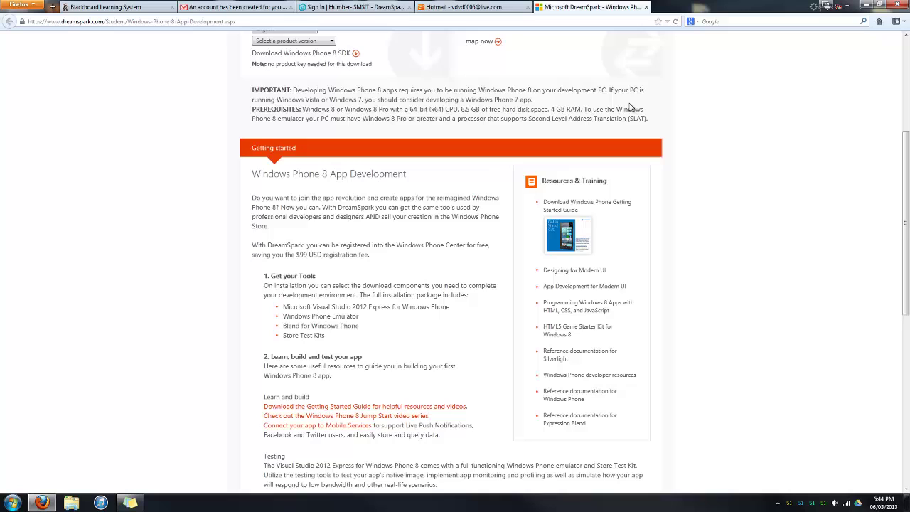
pyautogui.scroll(-1, 626, 108)
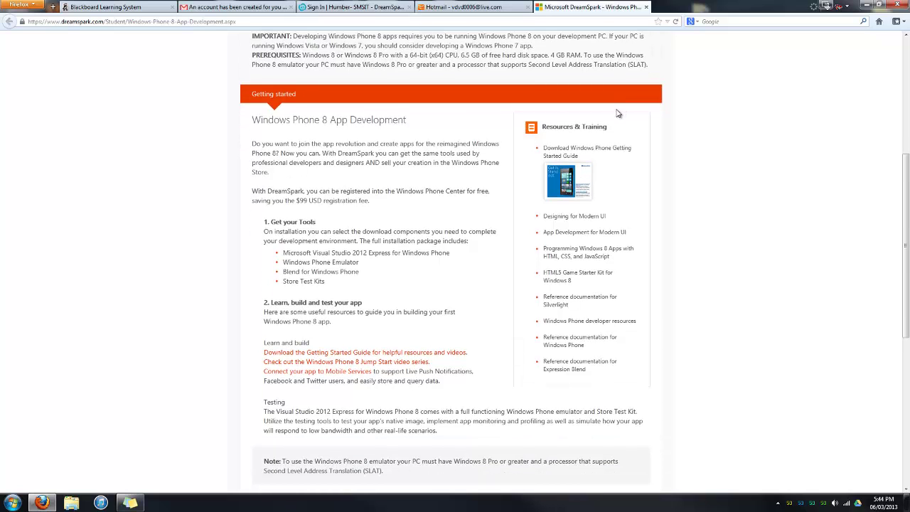
pyautogui.scroll(-3, 618, 114)
pyautogui.scroll(-1, 617, 114)
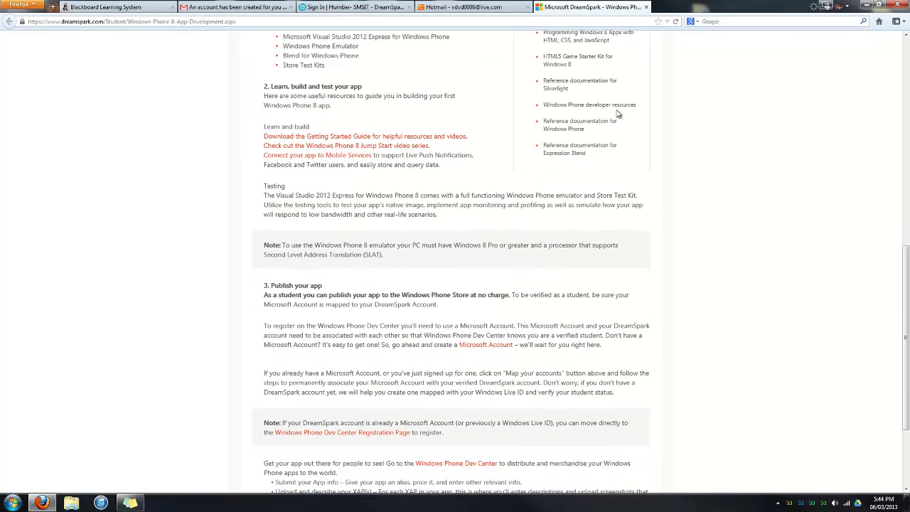
pyautogui.scroll(-2, 617, 115)
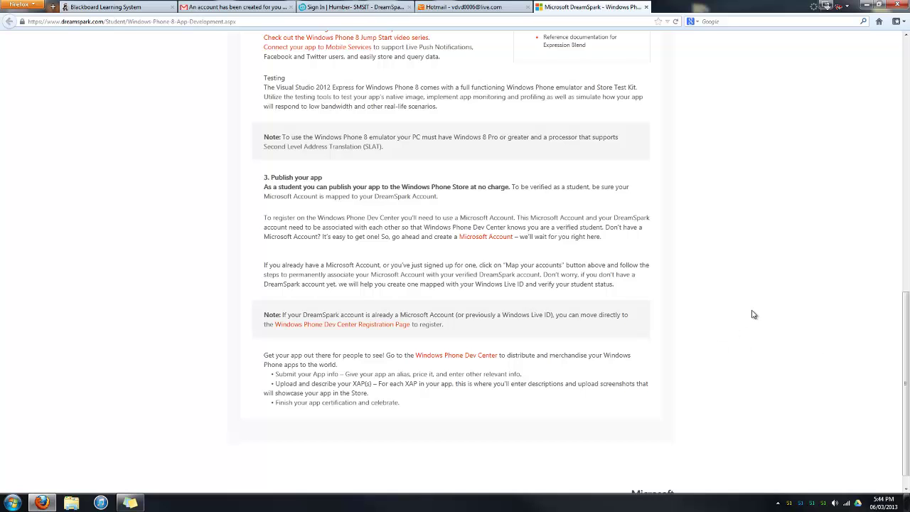
# Find 'map you' on the page, highlight the Map your accounts sentence, then scroll to the top.
pyautogui.hotkey('ctrl', 'f')
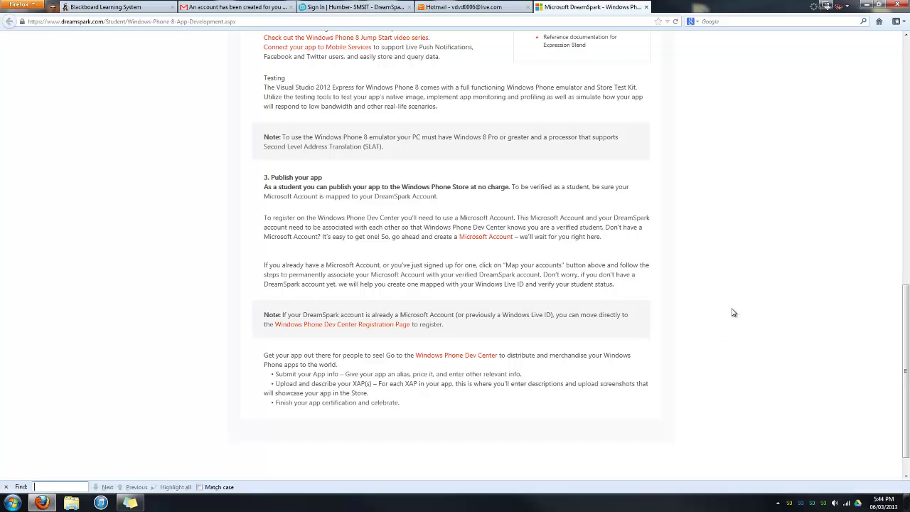
pyautogui.write('map')
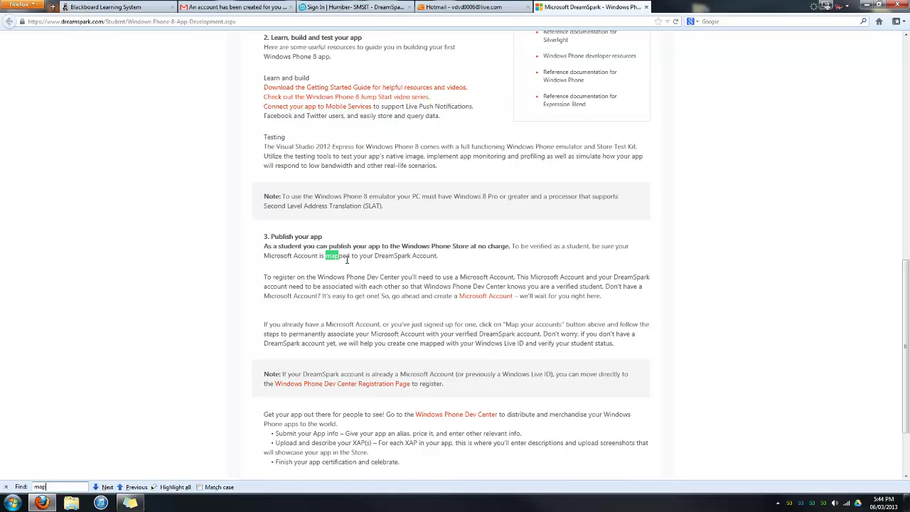
pyautogui.write(' you')
pyautogui.moveTo(381, 324); pyautogui.dragTo(583, 321)
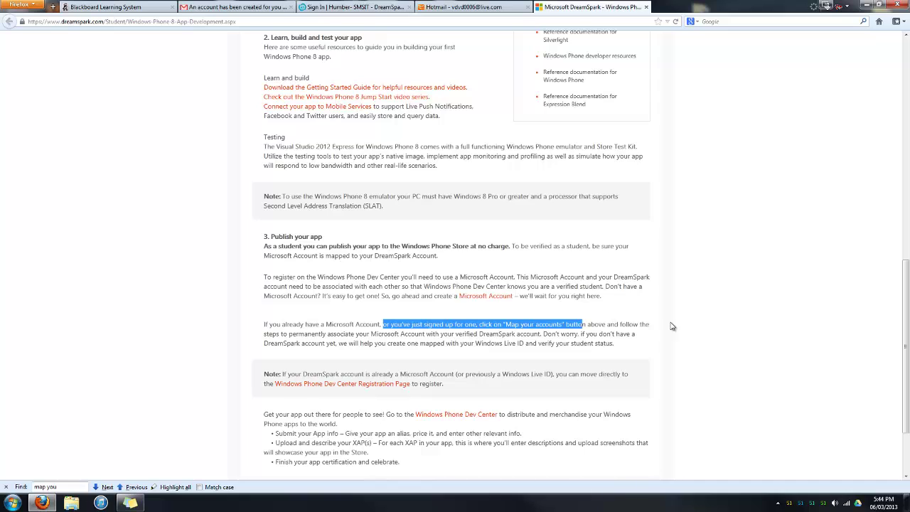
pyautogui.click(6, 487)
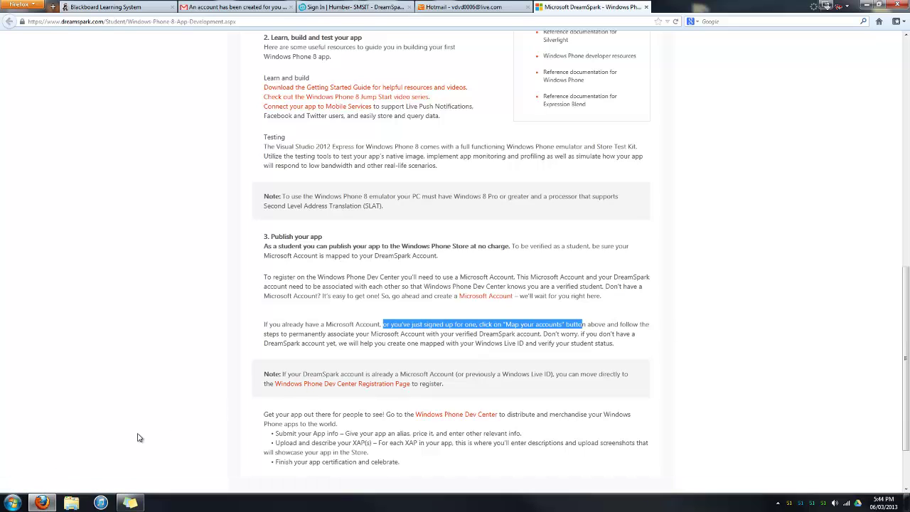
pyautogui.moveTo(573, 324); pyautogui.dragTo(643, 333)
pyautogui.scroll(8, 644, 333)
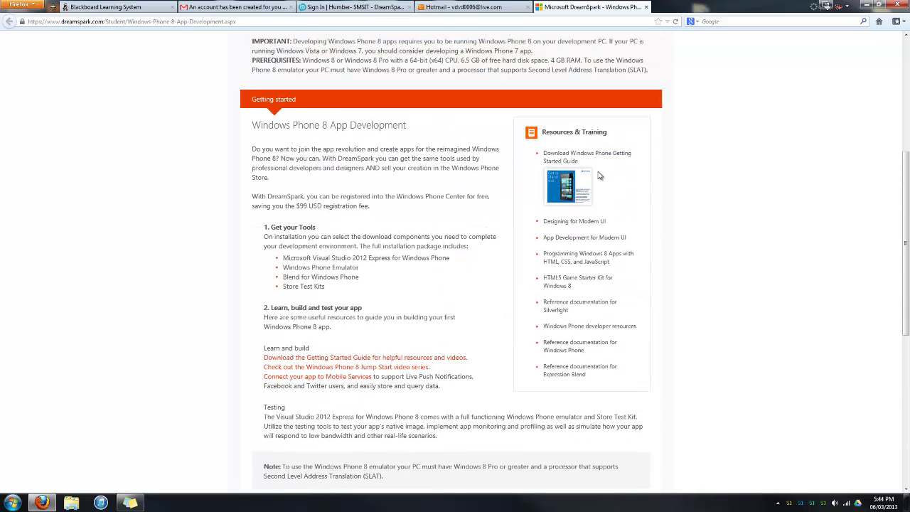
pyautogui.scroll(5, 592, 177)
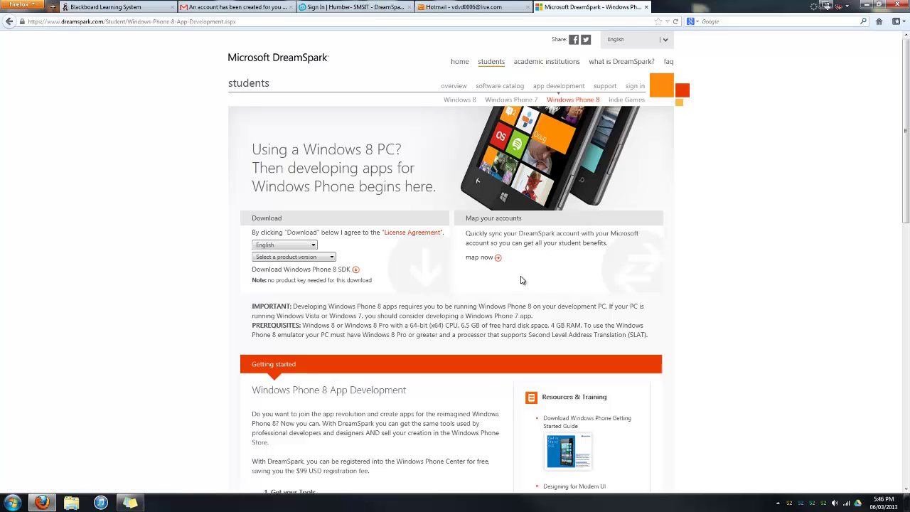
# Choose 'map now' and select 'I do not have a DreamSpark account'.
pyautogui.click(474, 259)
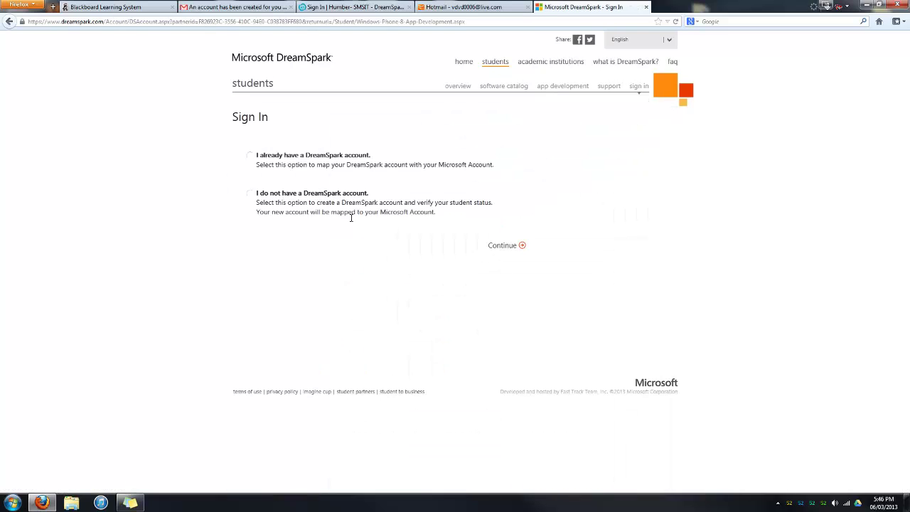
pyautogui.click(250, 194)
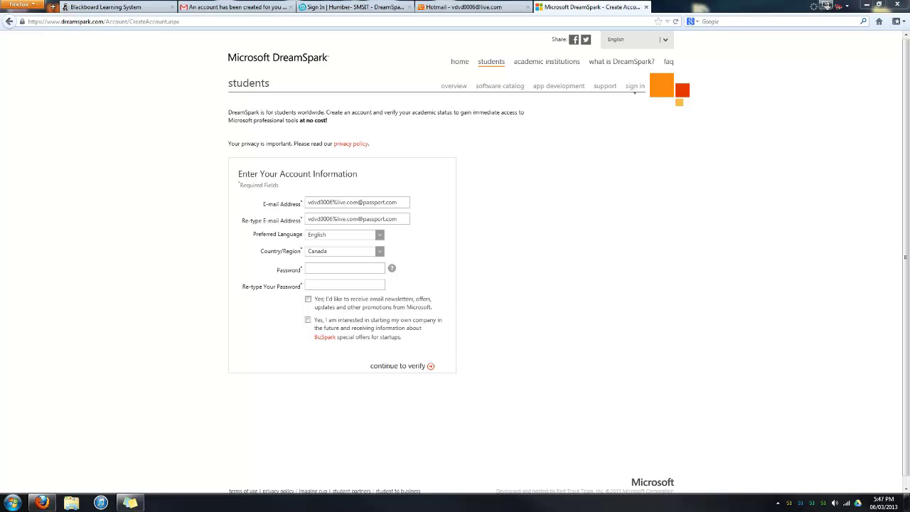
# Replace the e-mail address and re-type it in the confirmation field.
pyautogui.moveTo(403, 204); pyautogui.dragTo(192, 224)
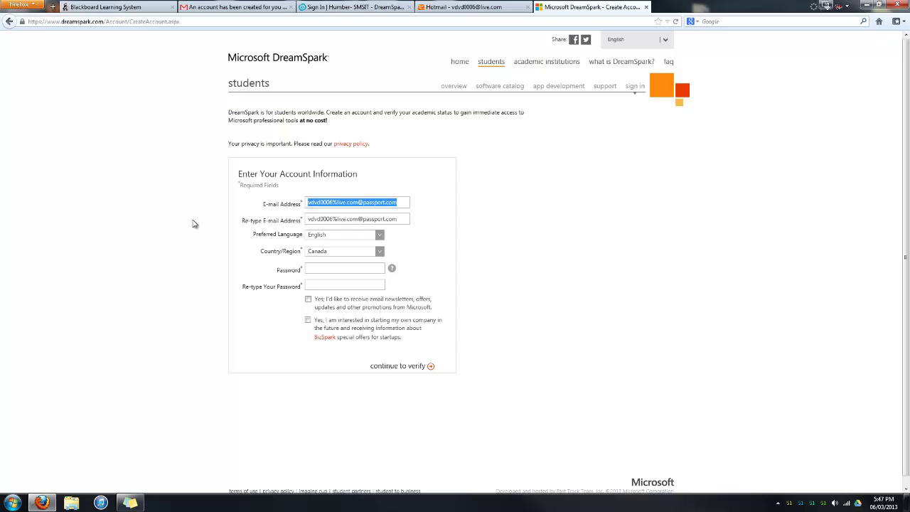
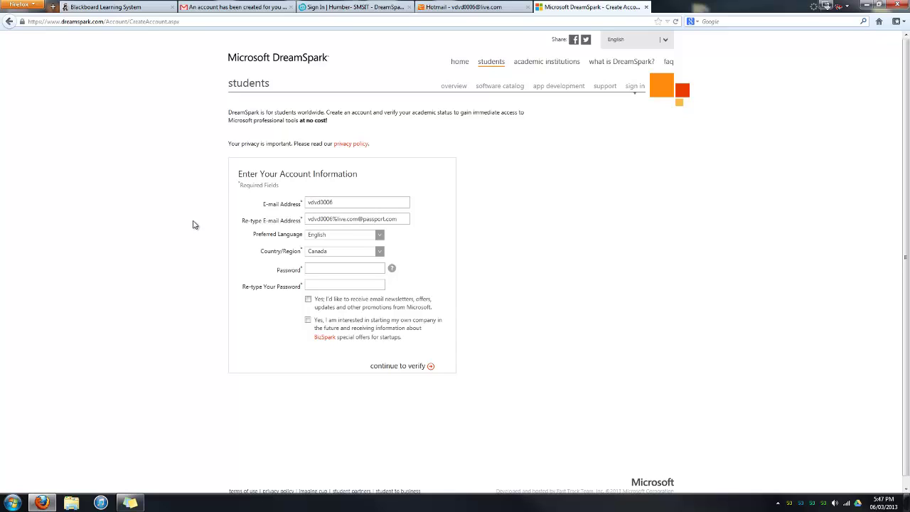
pyautogui.press('Tab')
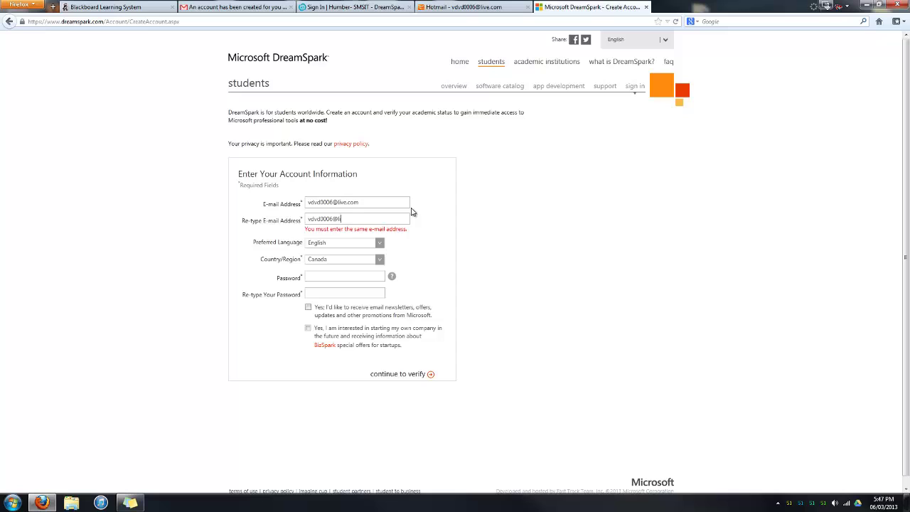
pyautogui.press('Tab')
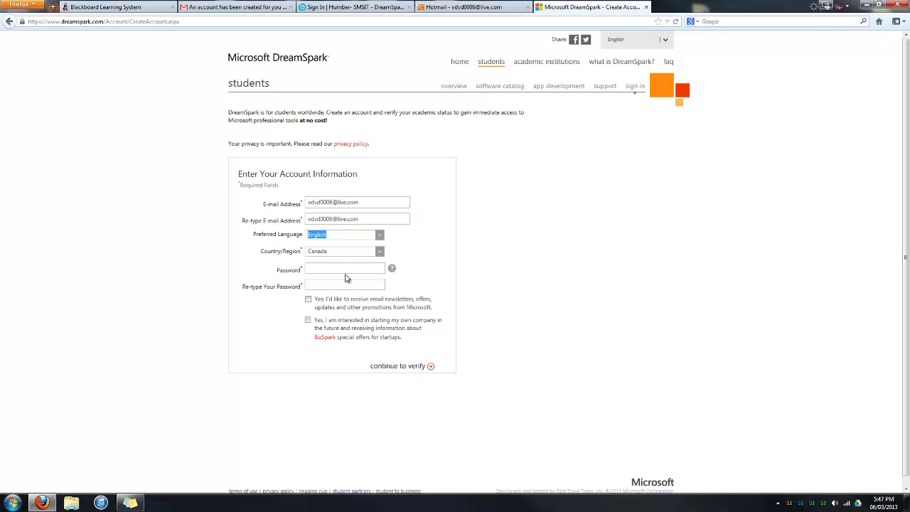
# Enter the account password and continue to verification.
pyautogui.click(348, 268)
pyautogui.write('******')
pyautogui.click(398, 366)
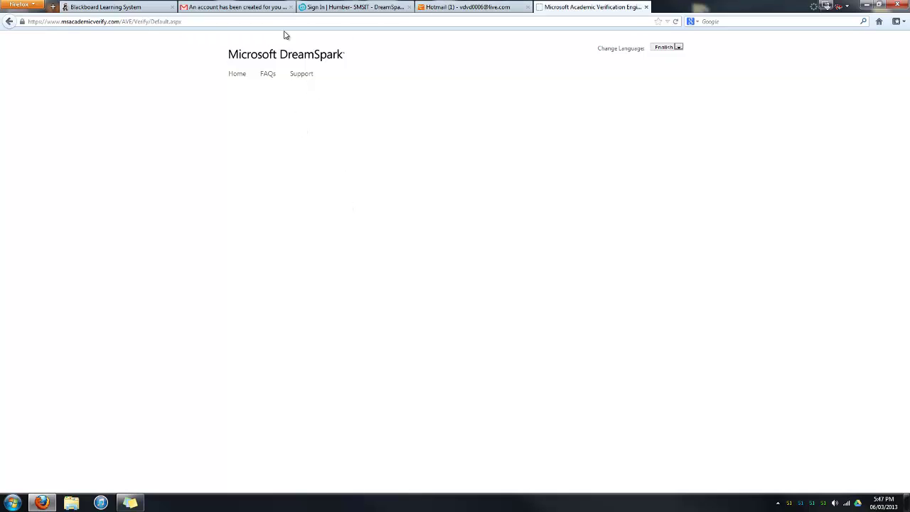
# Open the 'Welcome to DreamSpark' email in the Hotmail inbox.
pyautogui.click(448, 6)
pyautogui.click(140, 106)
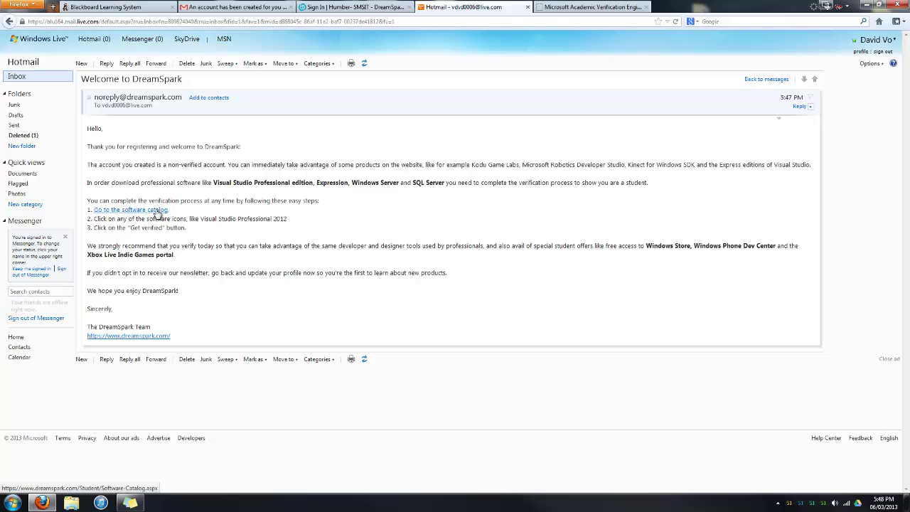
# Open the Visual Studio Professional 2012 page from the DreamSpark software catalog.
pyautogui.click(156, 212)
pyautogui.click(474, 5)
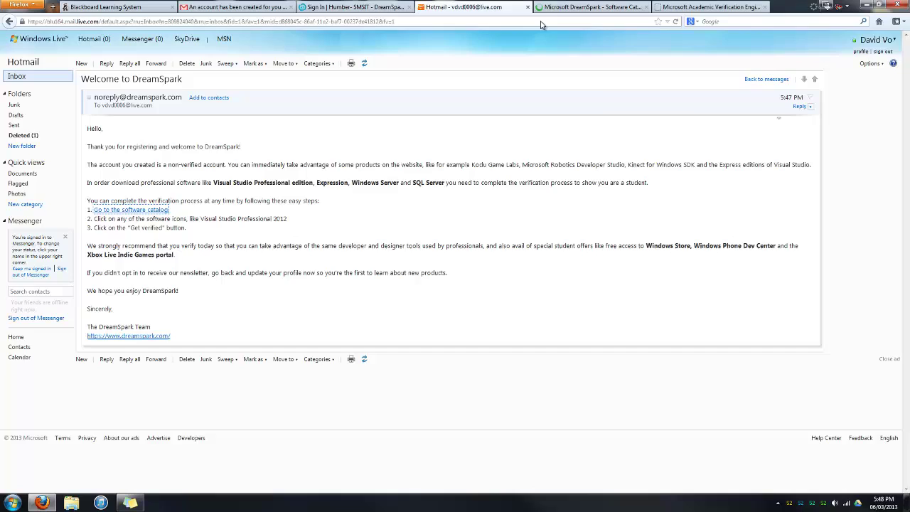
pyautogui.click(560, 9)
pyautogui.click(274, 282)
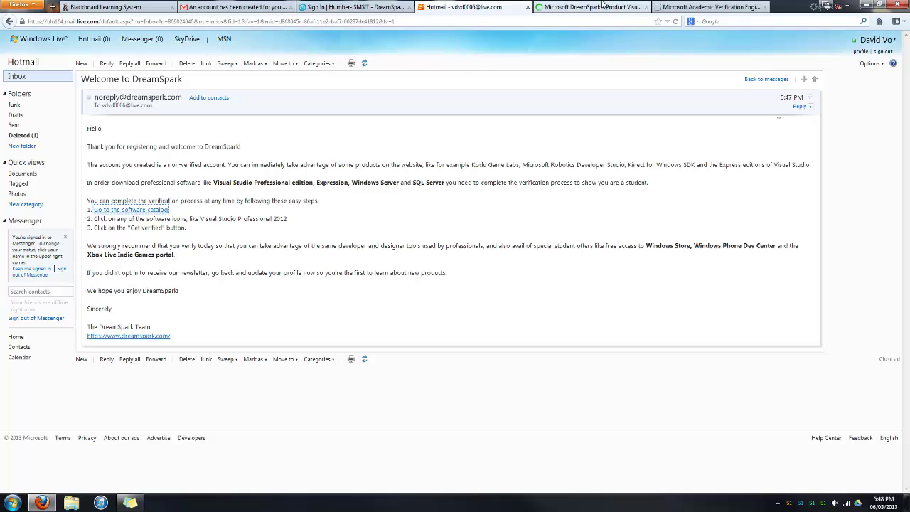
pyautogui.click(572, 7)
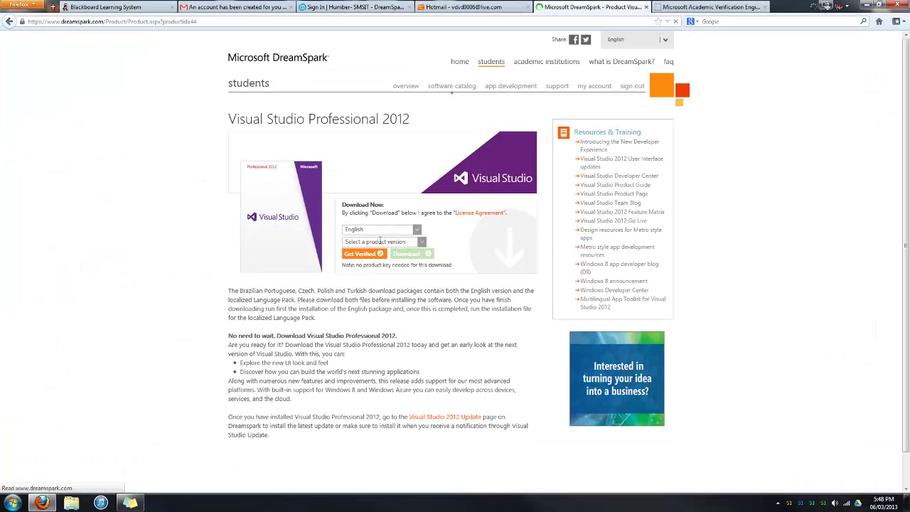
# Choose the 32-bit version and start Get Verified.
pyautogui.click(418, 239)
pyautogui.click(420, 241)
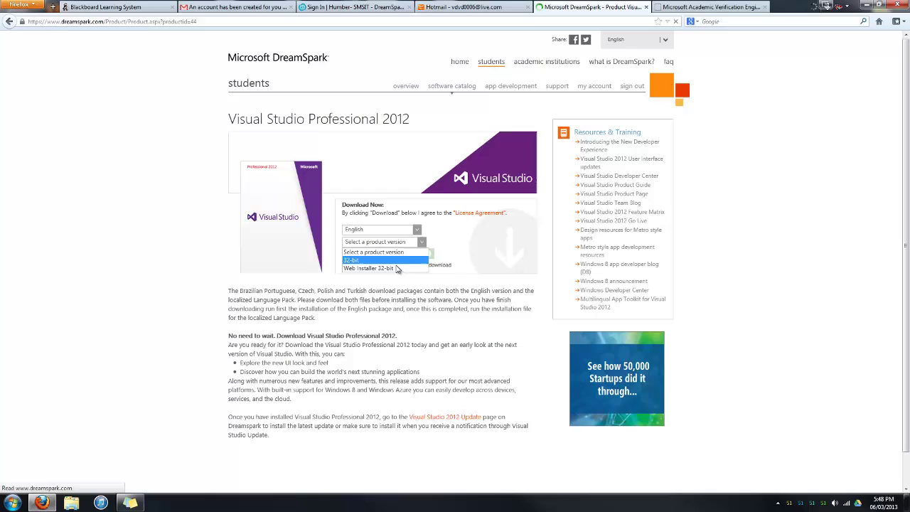
pyautogui.click(367, 260)
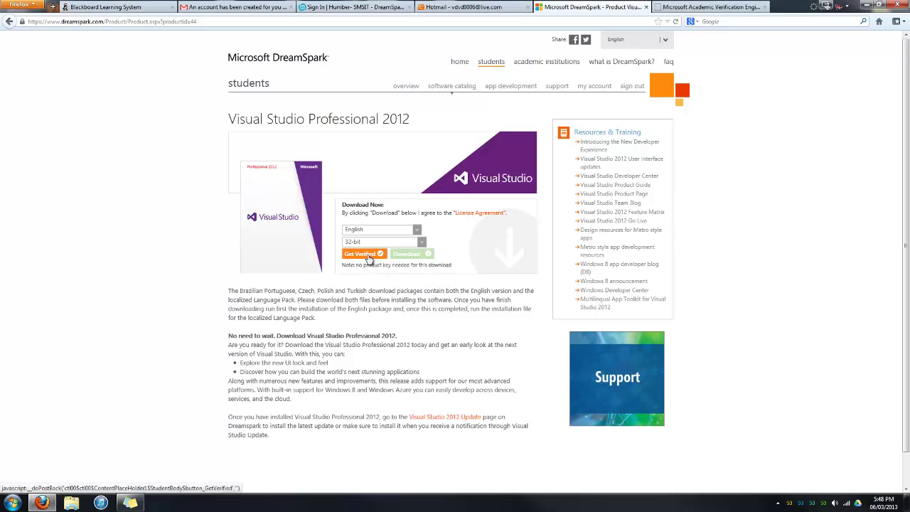
pyautogui.click(368, 259)
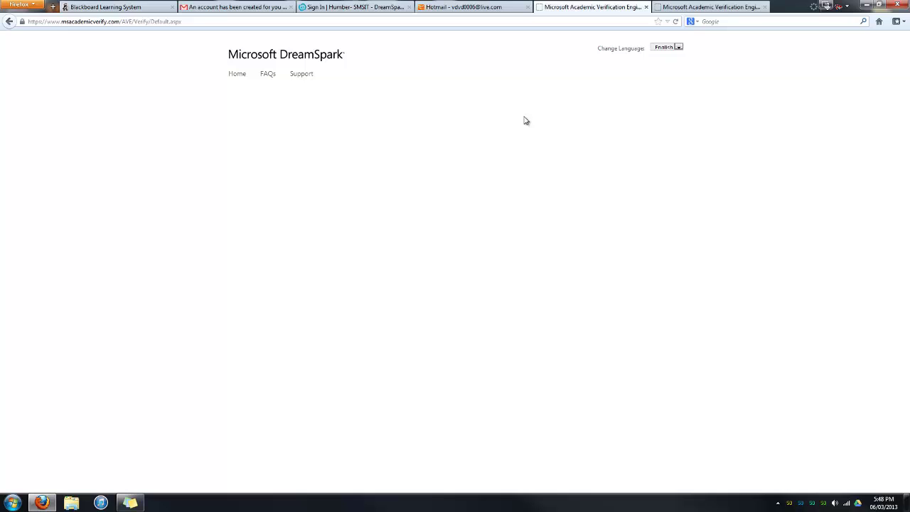
# Review the verification steps in the welcome e-mail and close the duplicate verification tab.
pyautogui.click(480, 15)
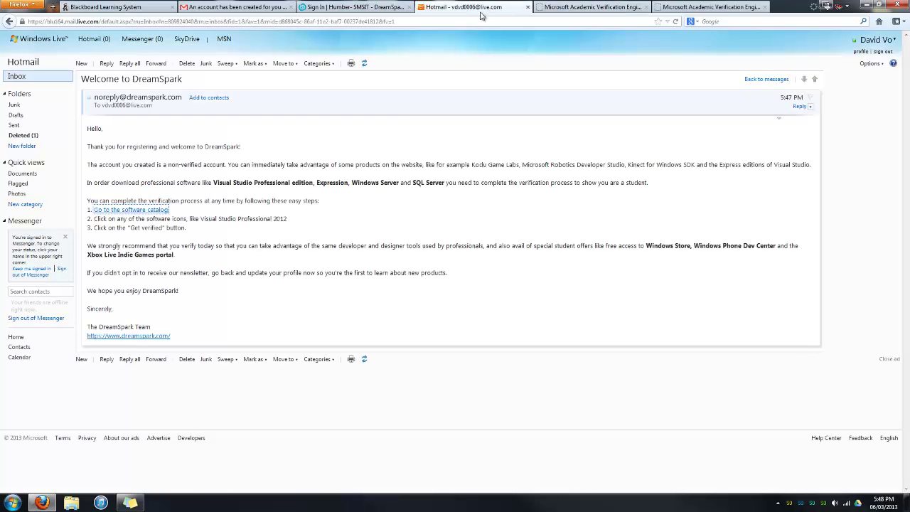
pyautogui.moveTo(153, 227); pyautogui.dragTo(193, 213)
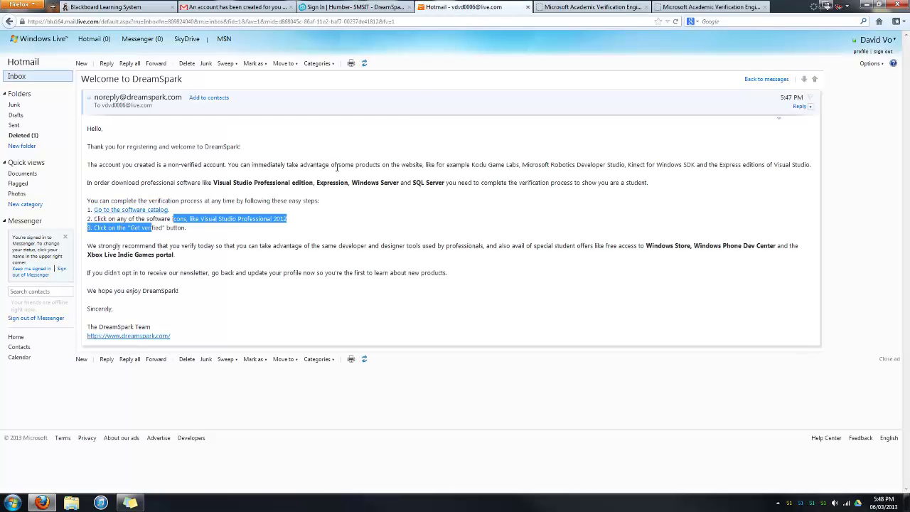
pyautogui.click(346, 216)
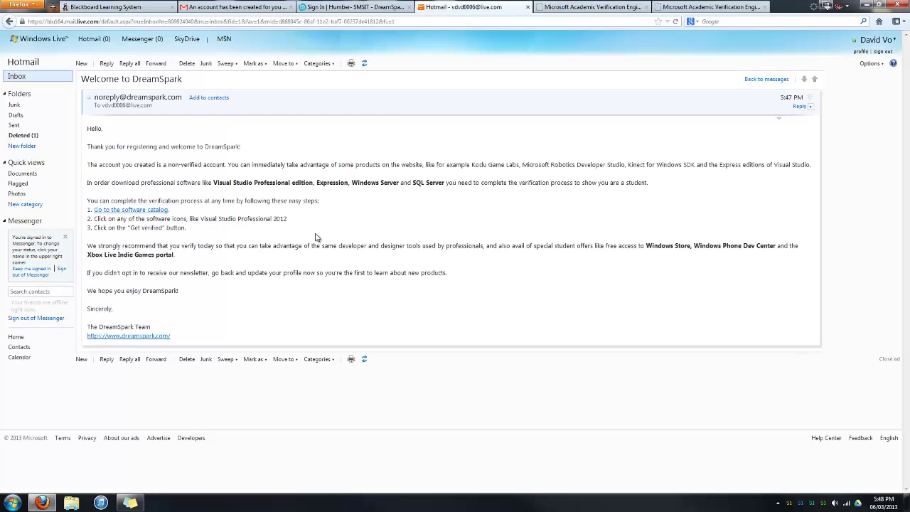
pyautogui.click(569, 7)
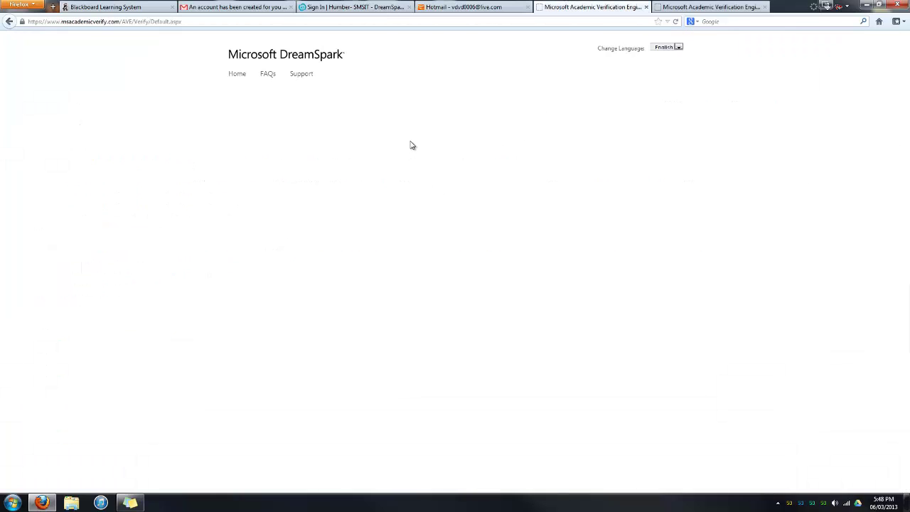
pyautogui.click(723, 6)
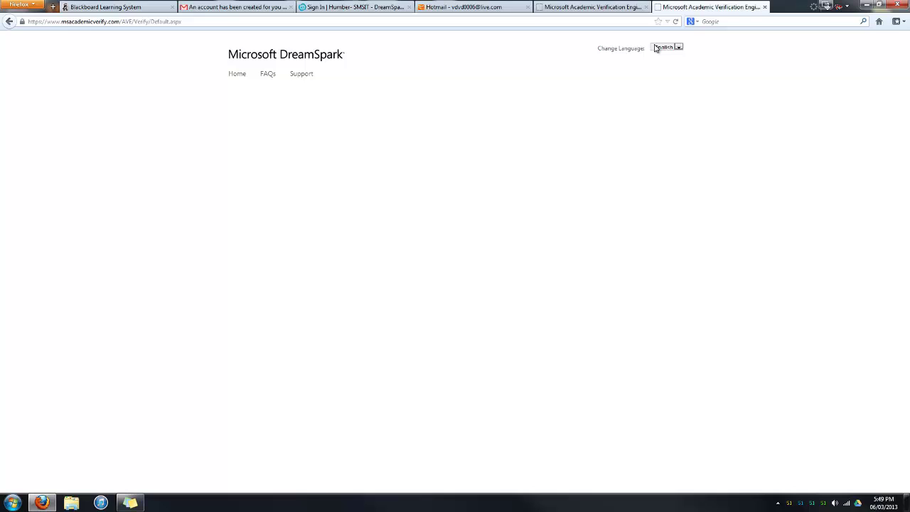
pyautogui.click(764, 6)
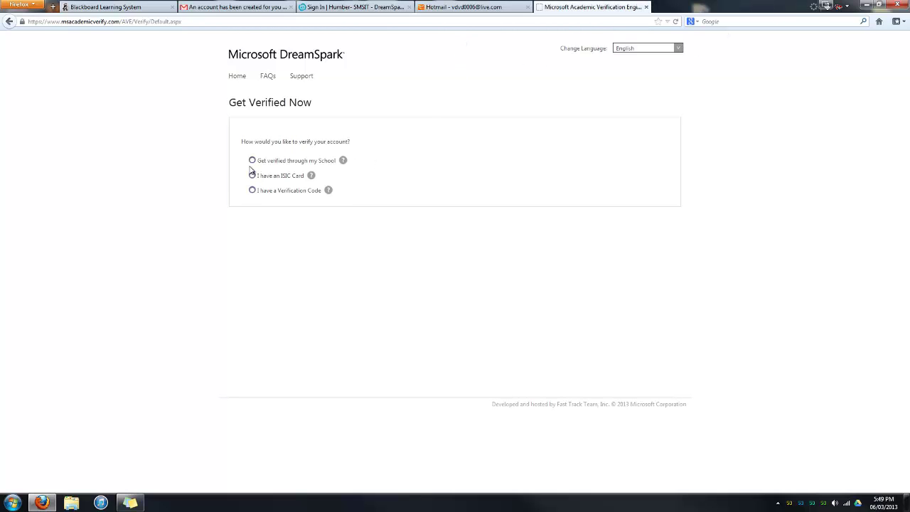
# Get verified through school, selecting Humber College, Toronto, On.
pyautogui.click(252, 162)
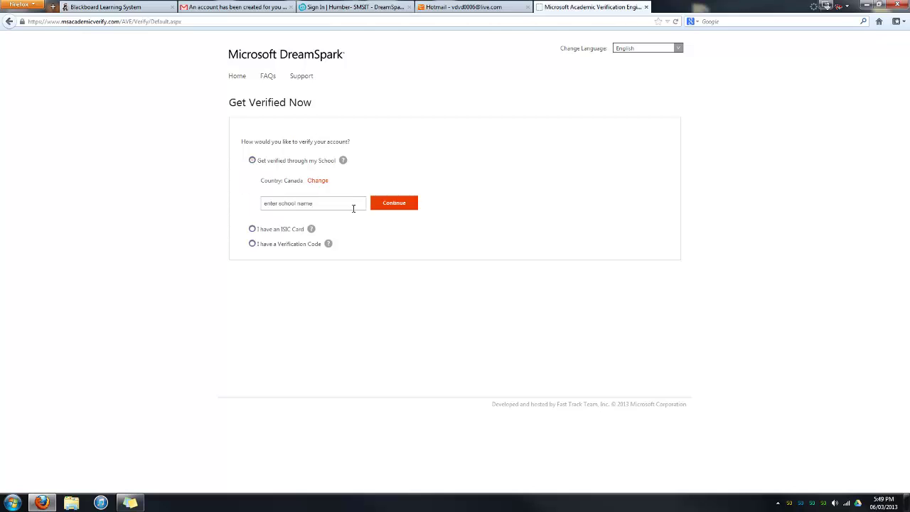
pyautogui.click(347, 205)
pyautogui.write('Humber College')
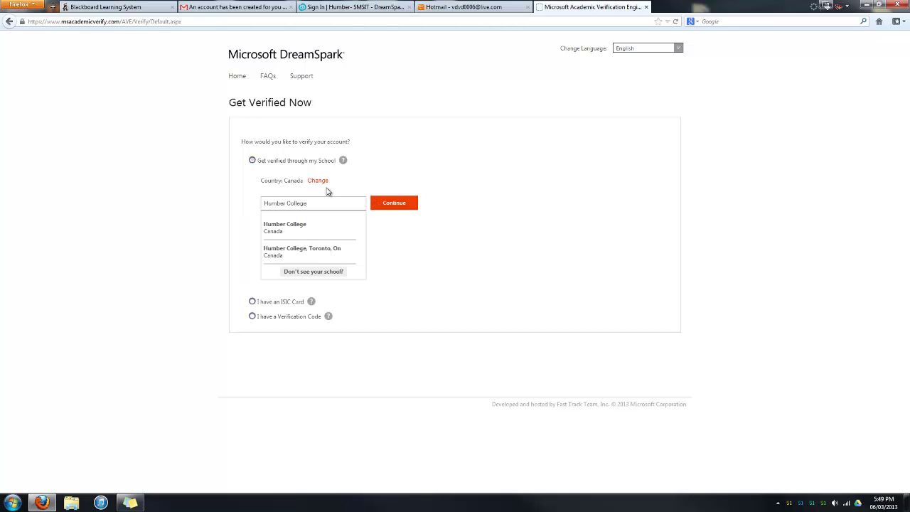
pyautogui.click(302, 254)
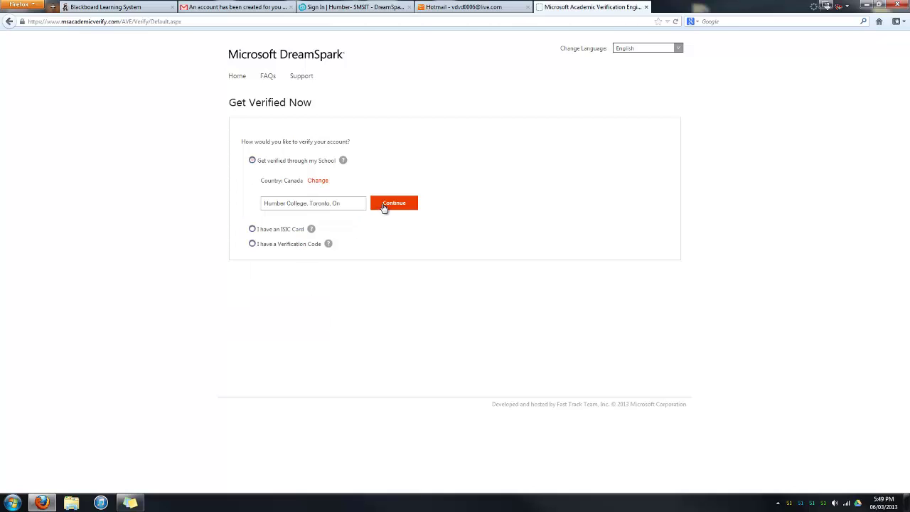
pyautogui.click(386, 204)
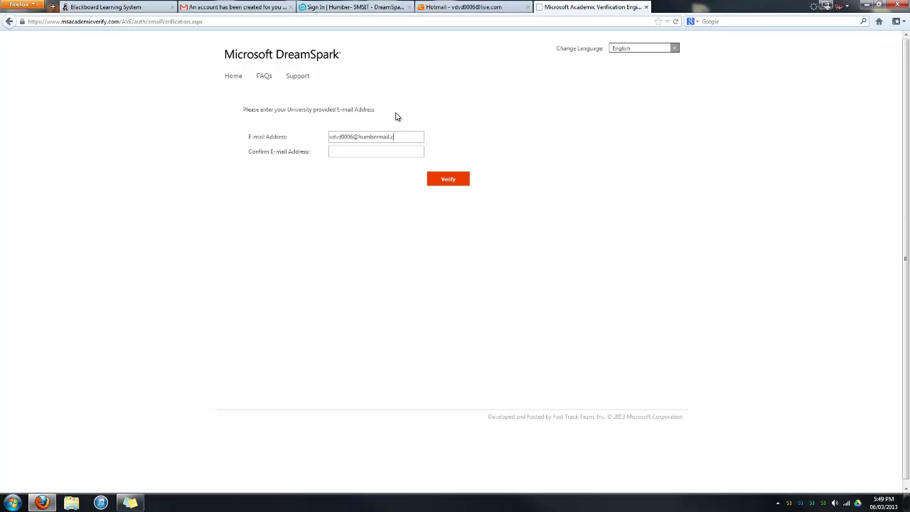
# Enter the university e-mail address in both fields and submit it for verification.
pyautogui.click(455, 178)
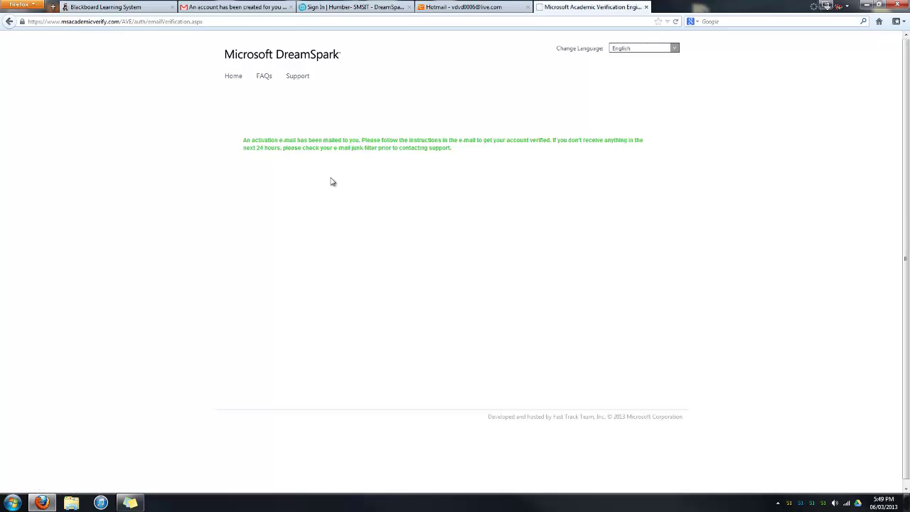
pyautogui.moveTo(389, 140); pyautogui.dragTo(618, 164)
# Refresh the Humber Mail inbox and open the Microsoft Academic Verification e-mail.
pyautogui.click(509, 187)
pyautogui.click(228, 7)
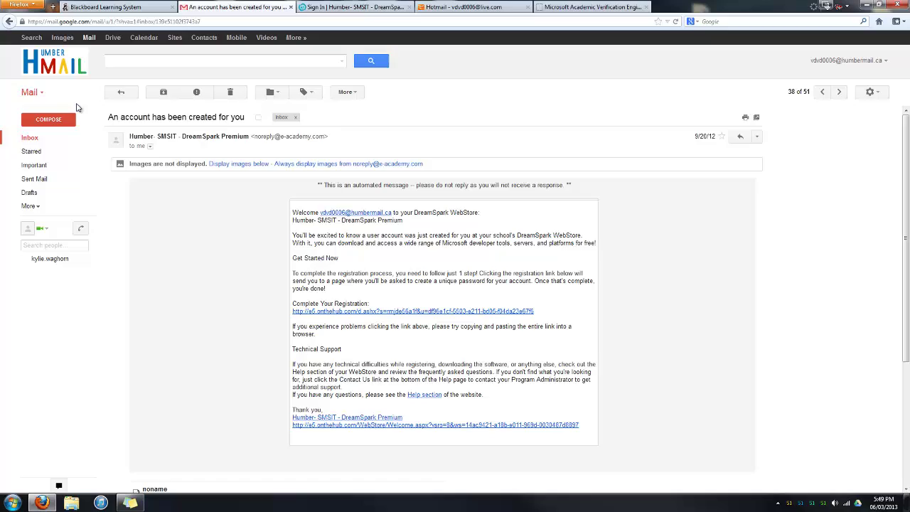
pyautogui.click(23, 138)
pyautogui.scroll(15, 284, 211)
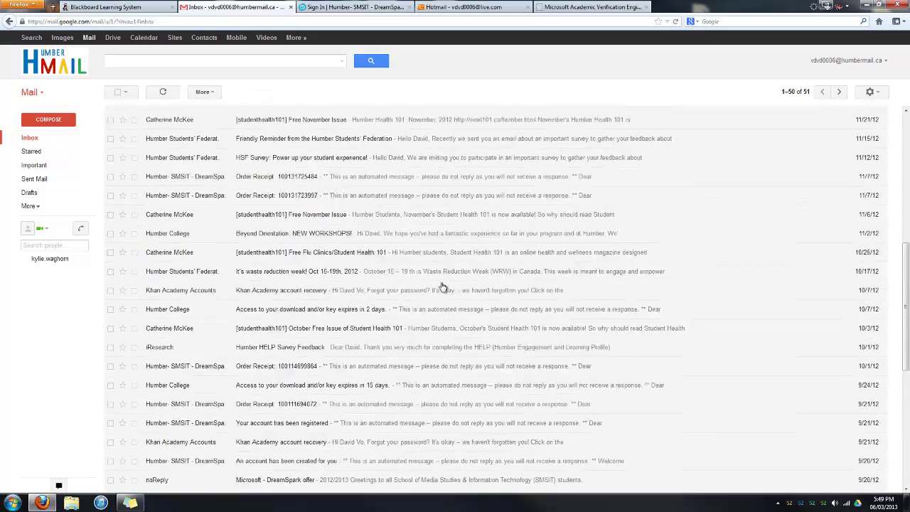
pyautogui.click(32, 138)
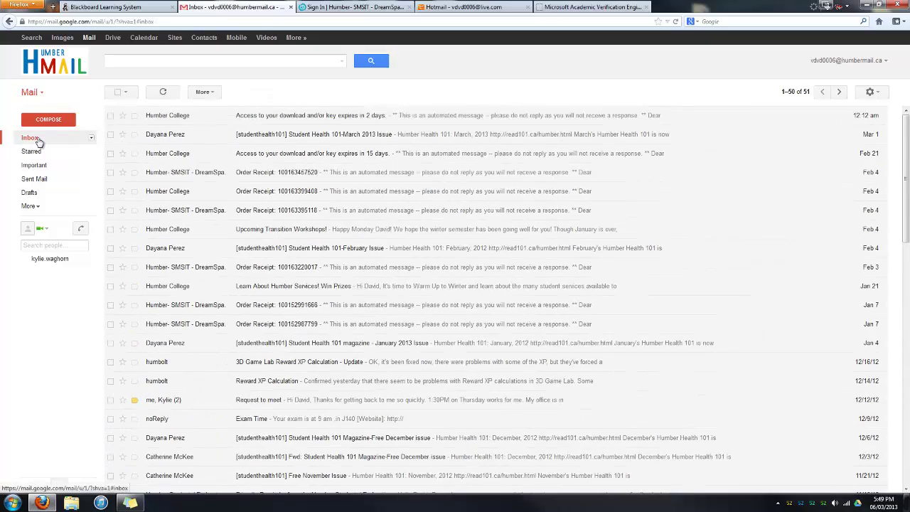
pyautogui.click(232, 120)
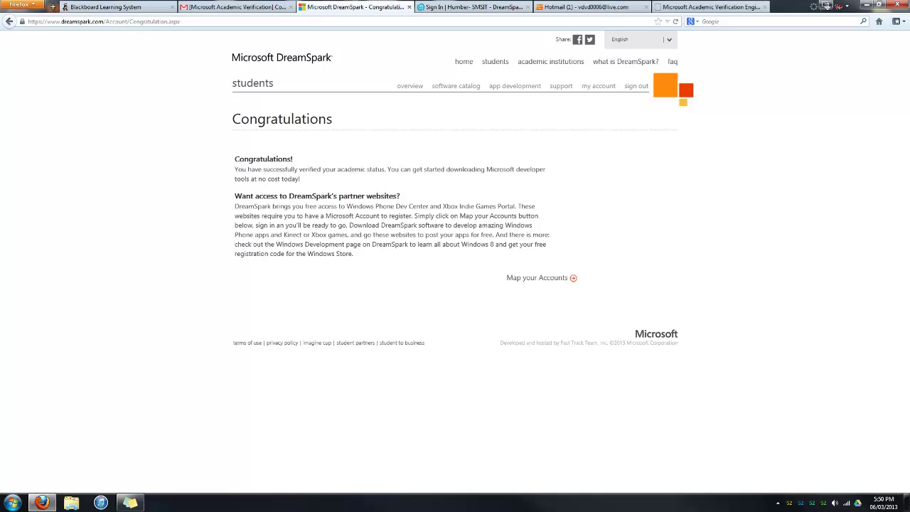
# Choose Map your Accounts on the Congratulations page to link the Microsoft account.
pyautogui.click(547, 279)
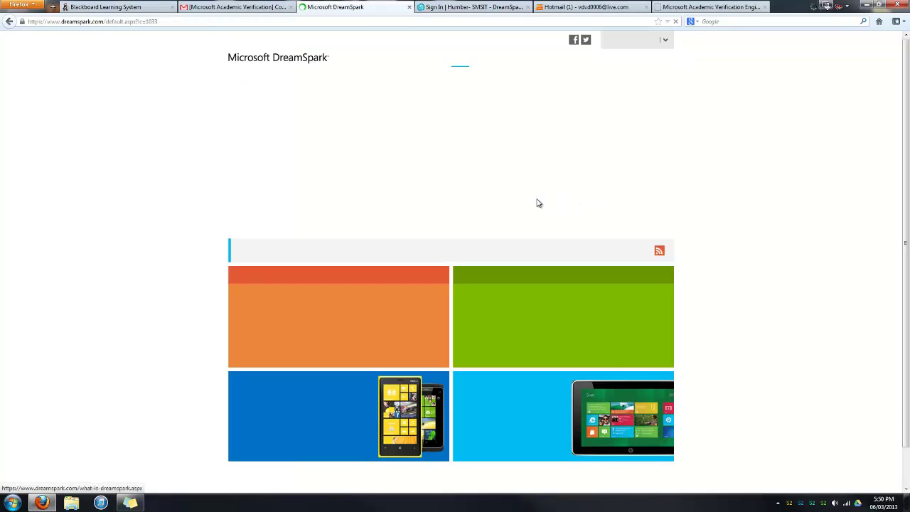
# Open the newest Welcome to DreamSpark e-mail in Hotmail, briefly checking the DreamSpark home page.
pyautogui.click(579, 7)
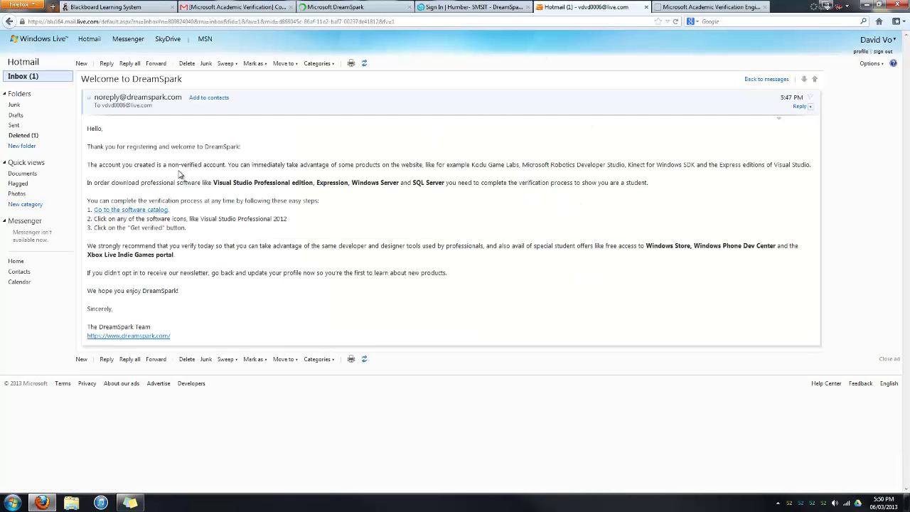
pyautogui.click(13, 74)
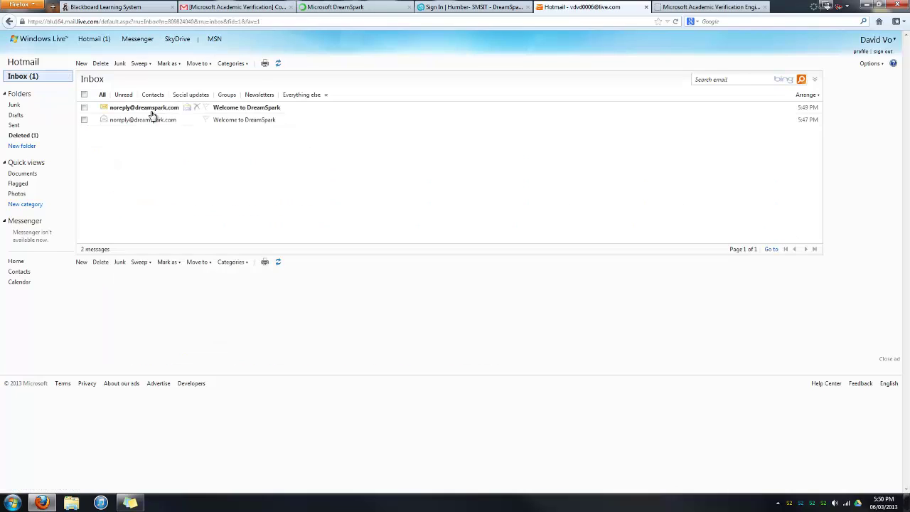
pyautogui.click(168, 117)
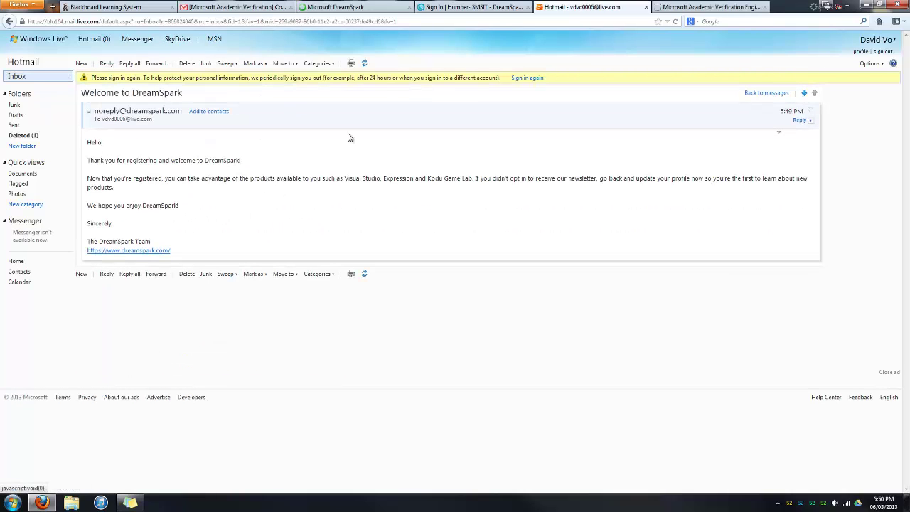
pyautogui.click(341, 8)
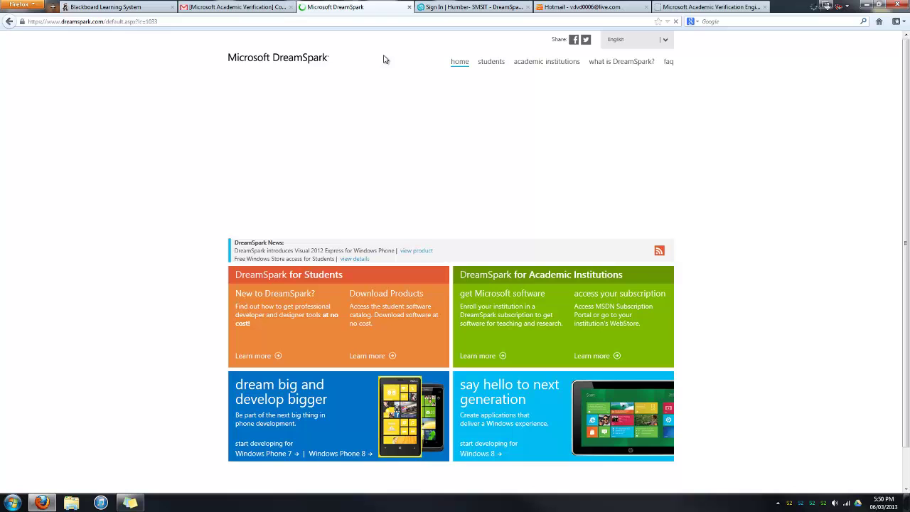
pyautogui.scroll(-1, 490, 203)
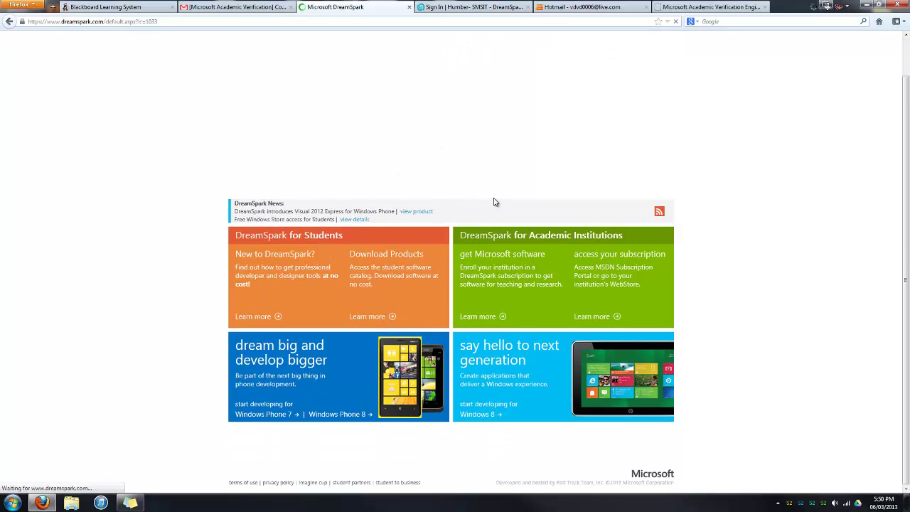
pyautogui.scroll(1, 496, 201)
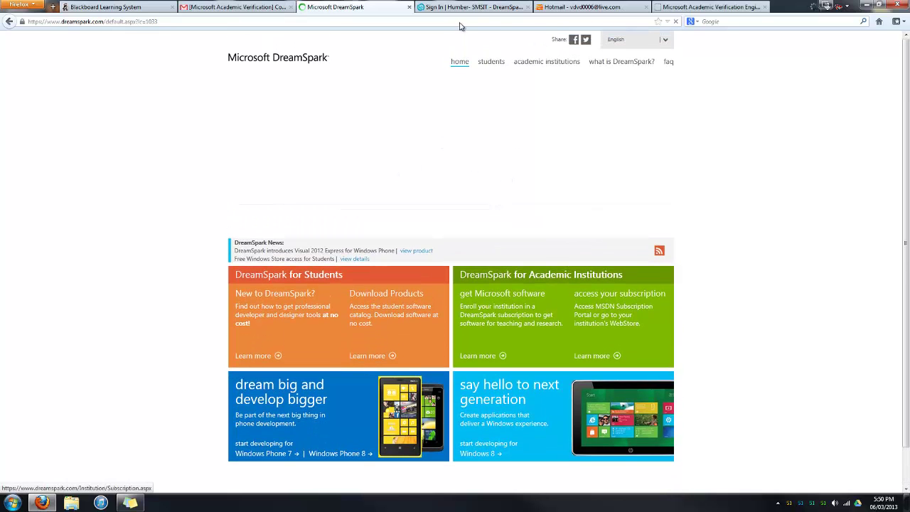
pyautogui.click(590, 6)
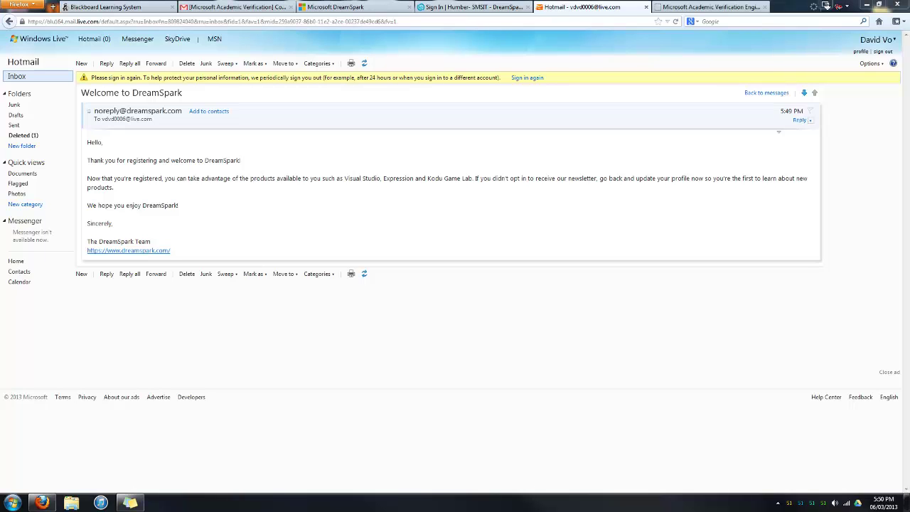
# Paste the create.msdn.com Windows Phone membership address into the address bar and load it.
pyautogui.click(440, 8)
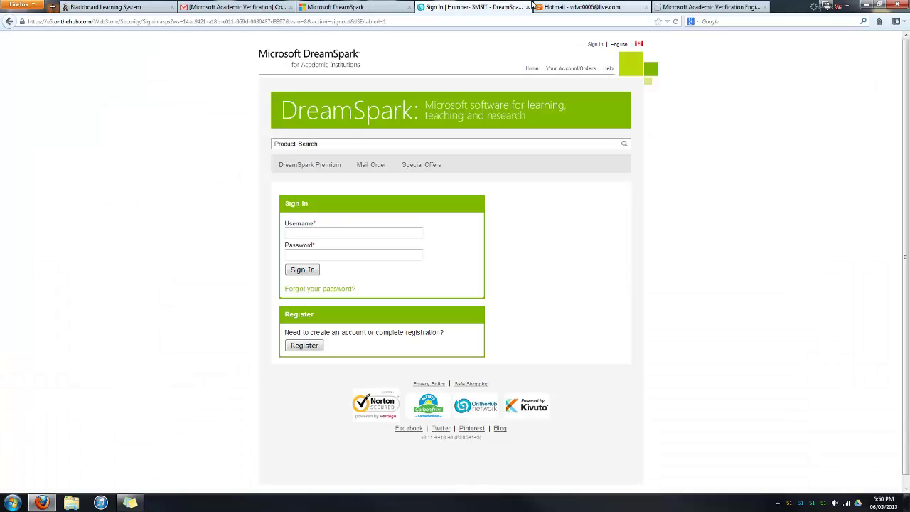
pyautogui.click(384, 9)
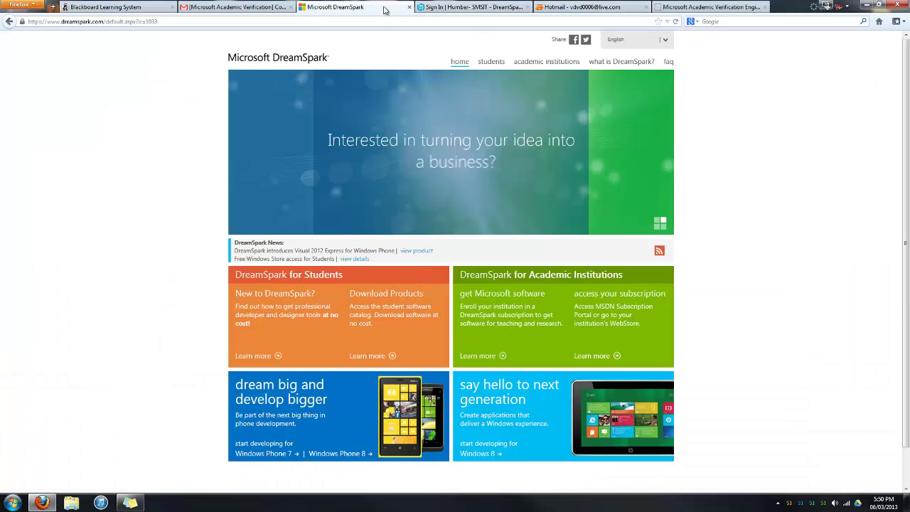
pyautogui.click(700, 8)
pyautogui.click(629, 23)
pyautogui.write('http://create.msdn.com/en-us/home/membership')
pyautogui.press('Return')
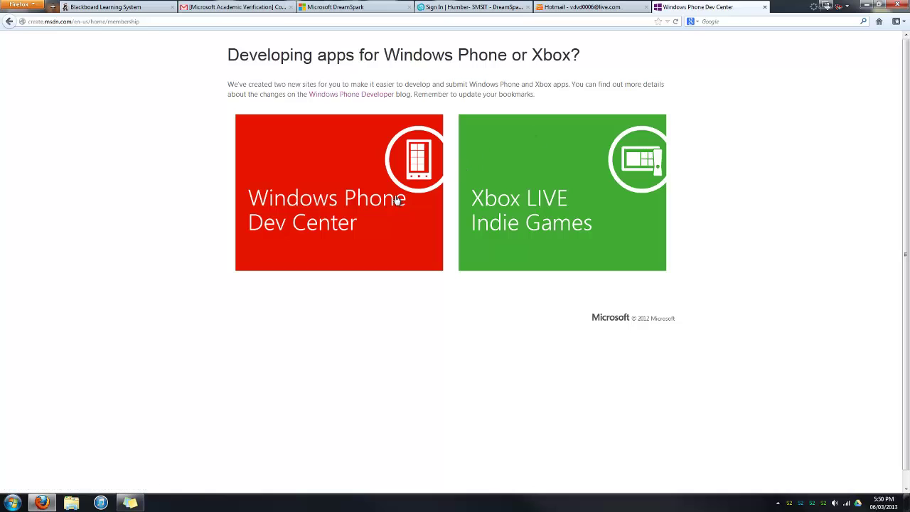
# Sign in to Windows Phone Dev Center via SUBMIT APP with the Microsoft account e-mail and password.
pyautogui.click(300, 222)
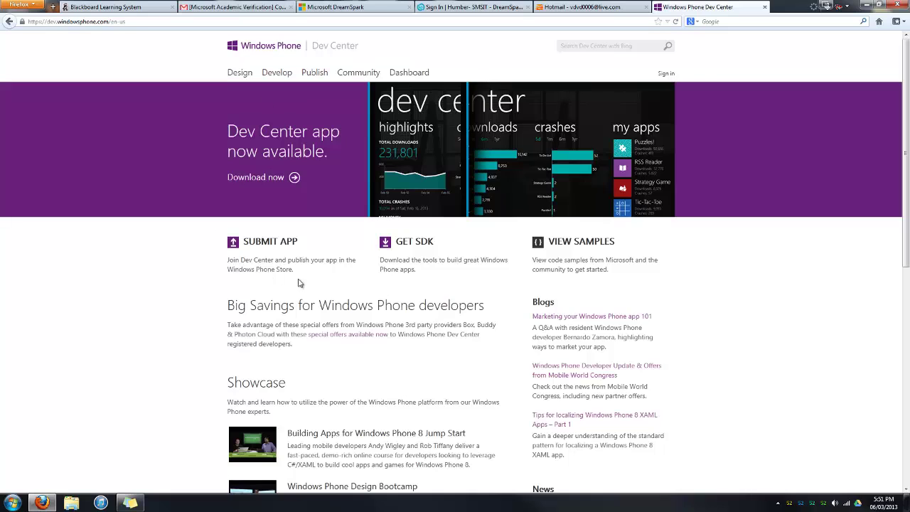
pyautogui.click(272, 242)
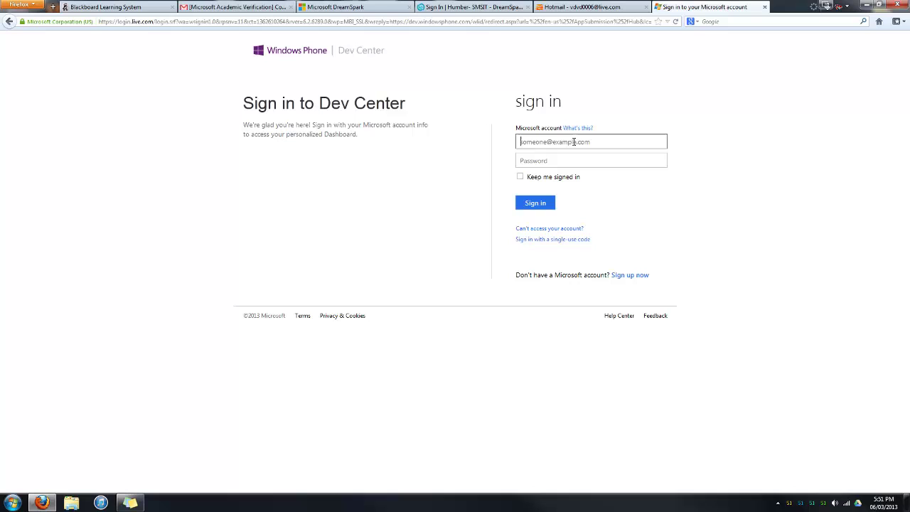
pyautogui.press('Tab')
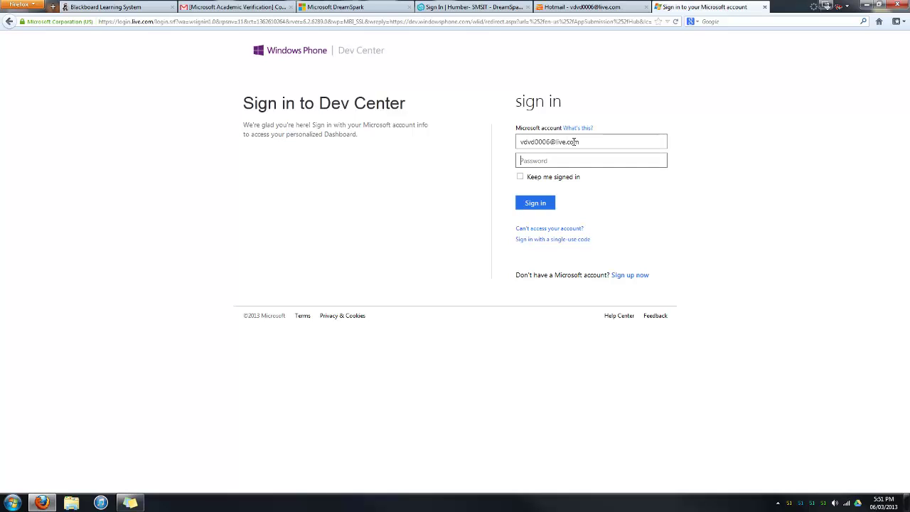
pyautogui.write('••')
pyautogui.press('Return')
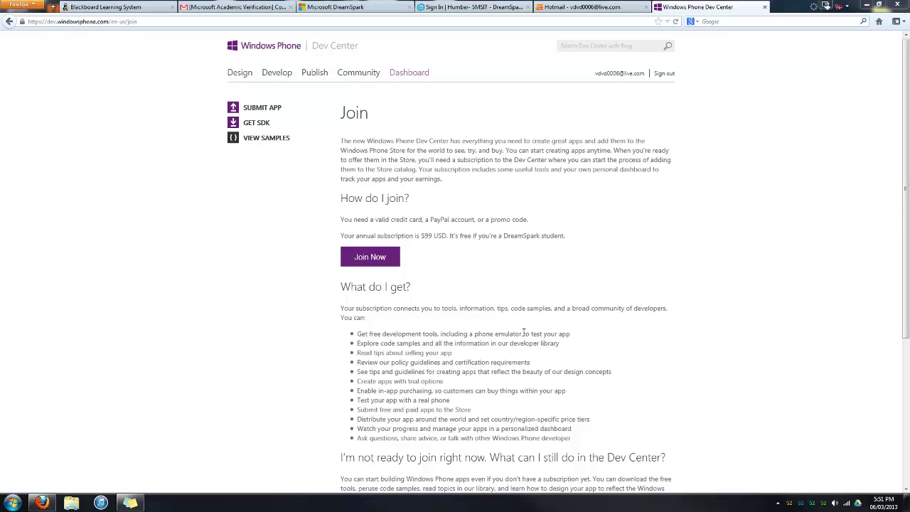
# Review the $99 subscription's free-for-DreamSpark-students terms and choose Join Now.
pyautogui.moveTo(407, 219); pyautogui.dragTo(524, 254)
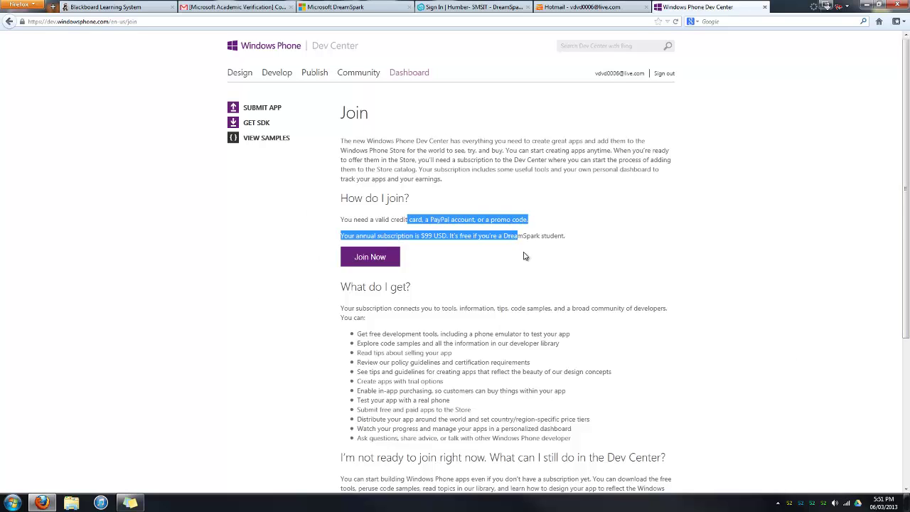
pyautogui.click(513, 252)
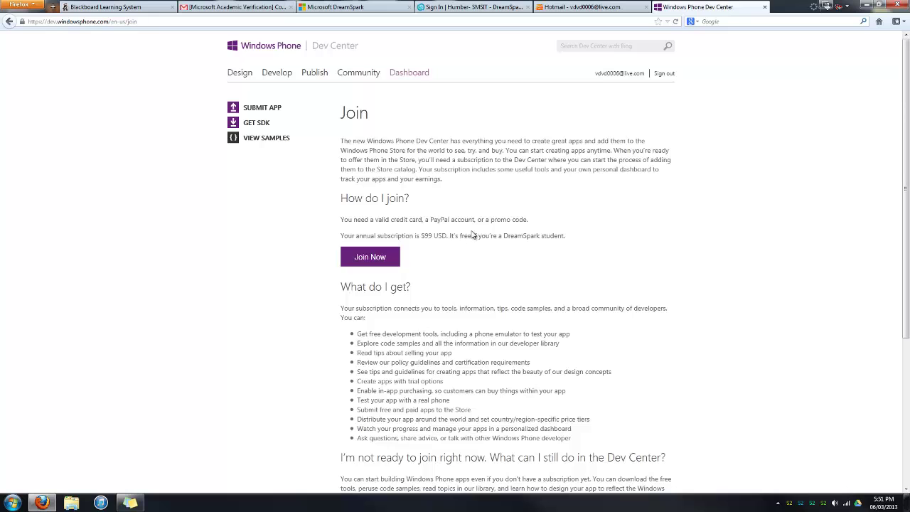
pyautogui.moveTo(449, 235); pyautogui.dragTo(577, 242)
pyautogui.click(564, 257)
pyautogui.click(391, 262)
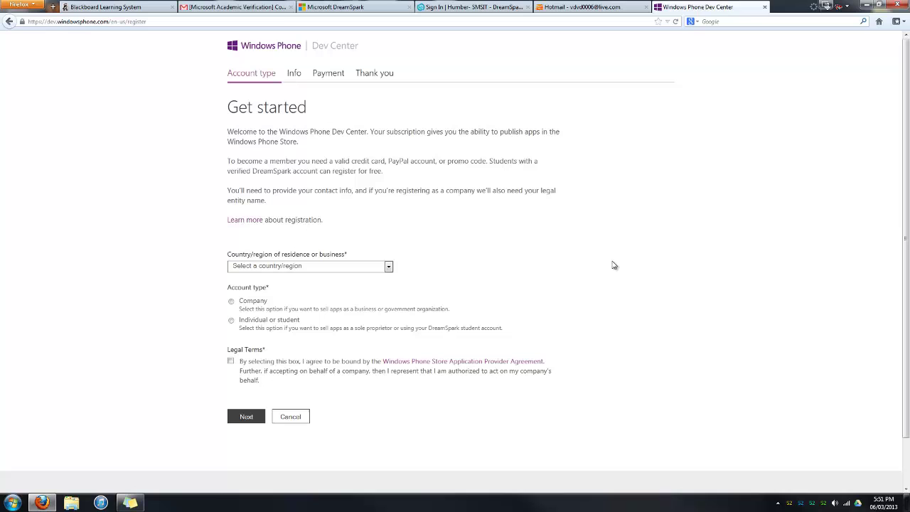
# Choose Canada and the Individual or student account type, accept the legal terms, and continue.
pyautogui.click(308, 266)
pyautogui.scroll(-5, 306, 373)
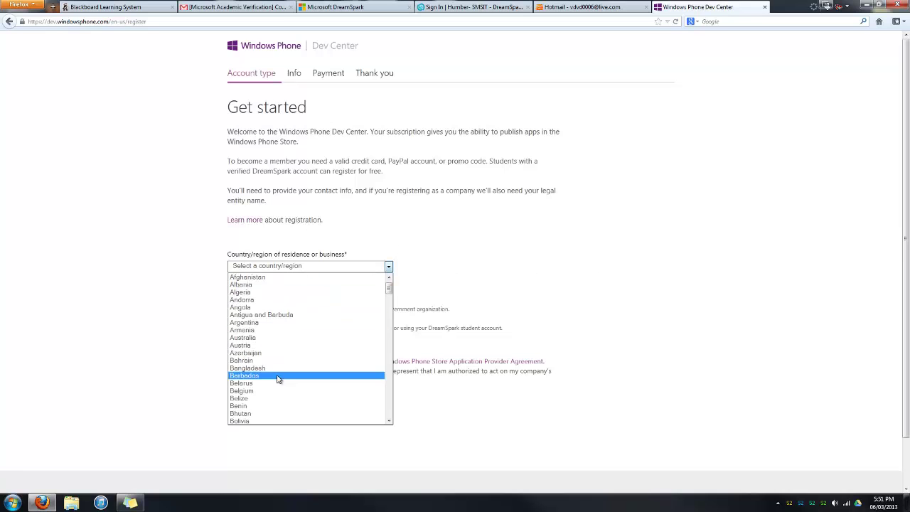
pyautogui.click(265, 369)
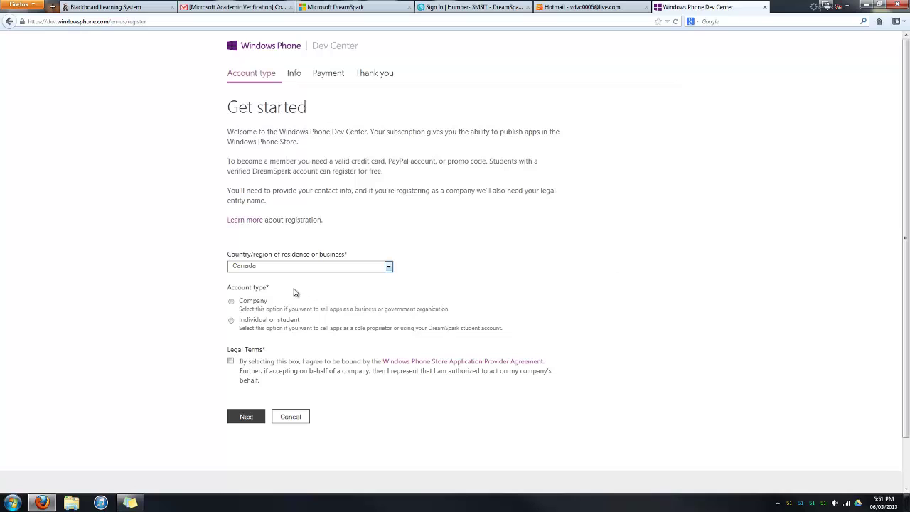
pyautogui.click(230, 320)
pyautogui.scroll(-2, 398, 309)
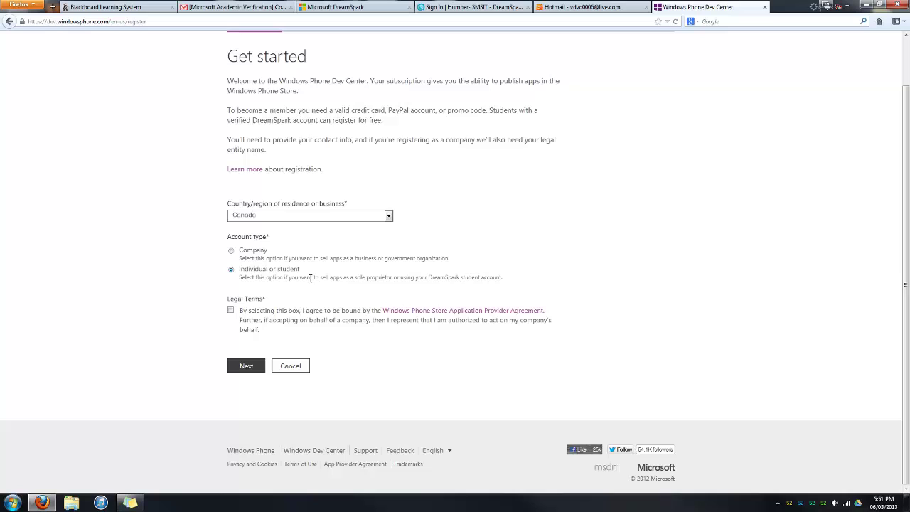
pyautogui.moveTo(310, 278); pyautogui.dragTo(245, 283)
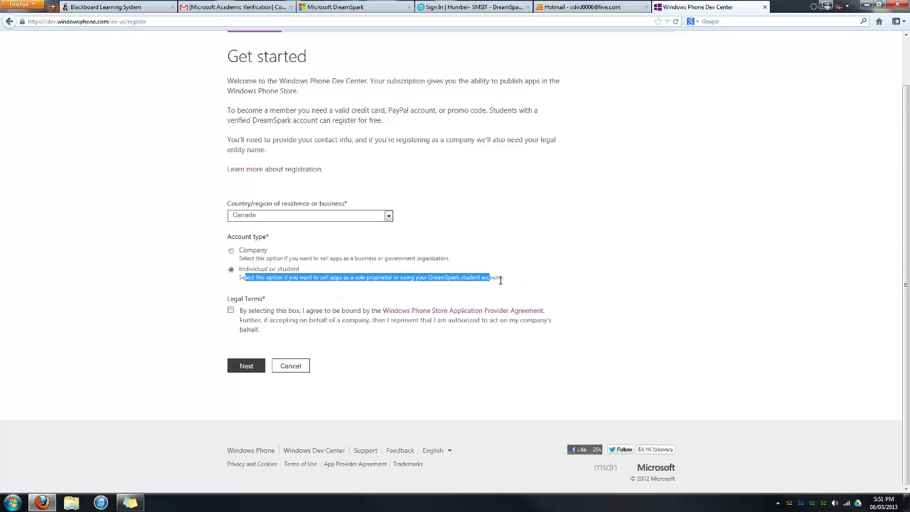
pyautogui.click(520, 286)
pyautogui.click(231, 312)
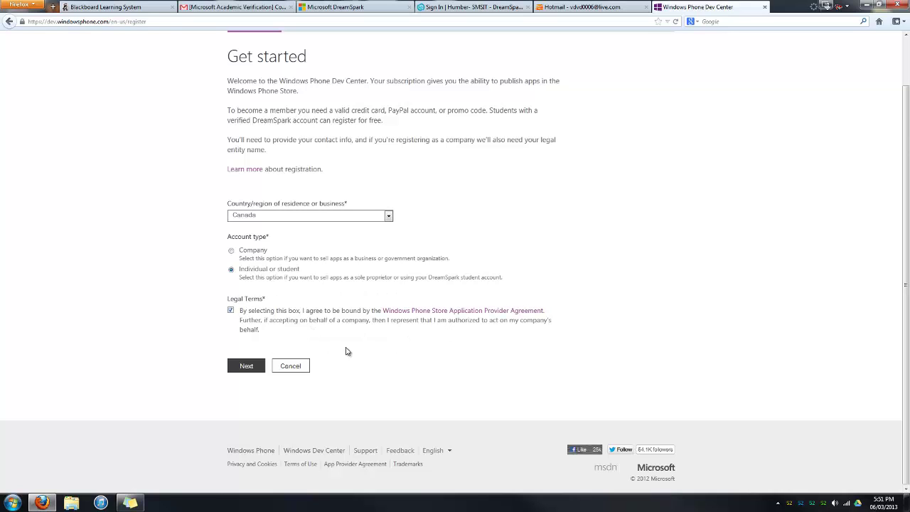
pyautogui.click(256, 365)
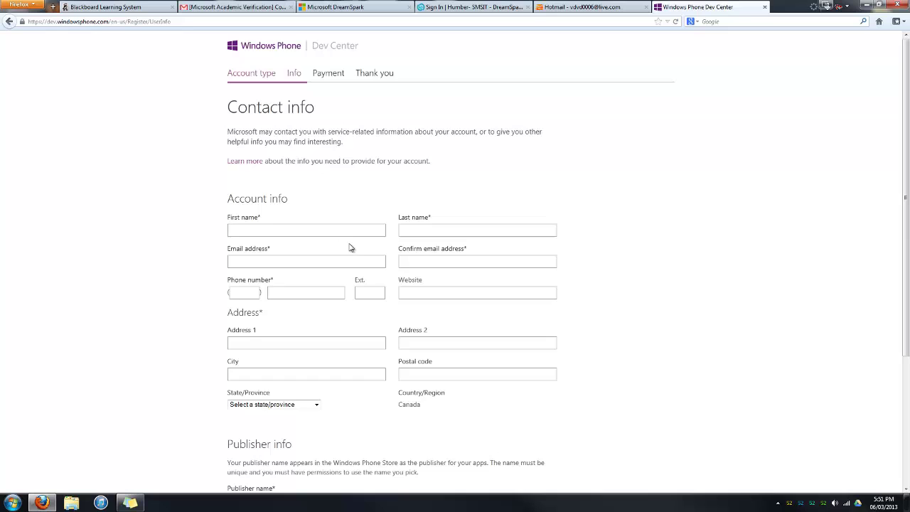
# Scroll down through the Contact info form.
pyautogui.scroll(-1, 356, 231)
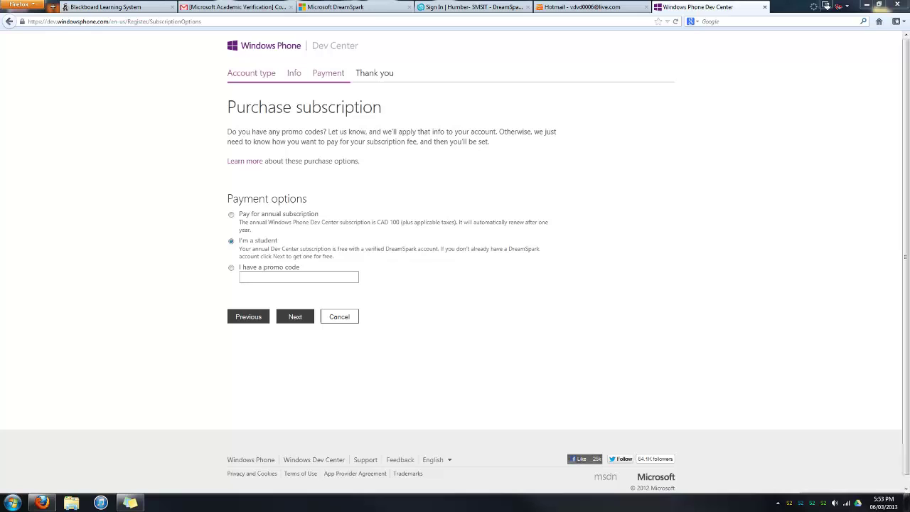
# Submit the I'm a student subscription, review the You're registered page, and click Done.
pyautogui.click(311, 320)
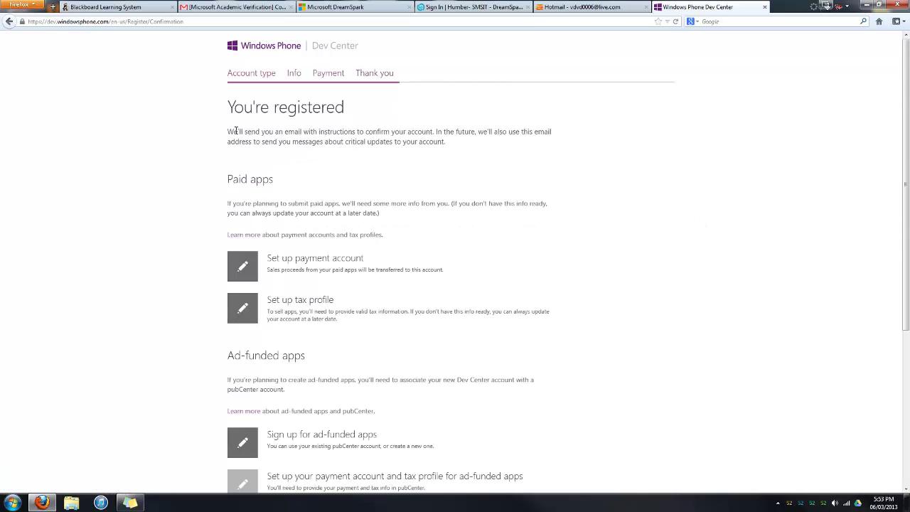
pyautogui.moveTo(216, 103); pyautogui.dragTo(534, 158)
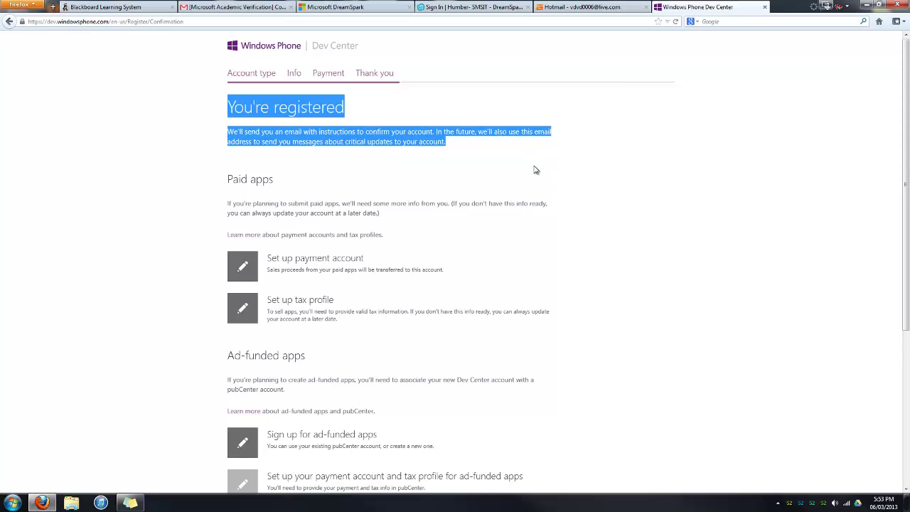
pyautogui.click(535, 172)
pyautogui.scroll(-1, 527, 173)
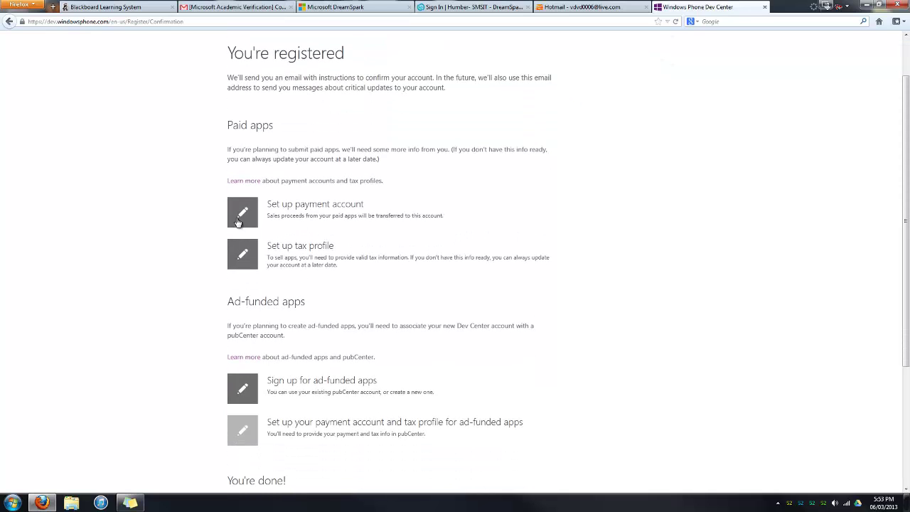
pyautogui.scroll(-3, 299, 285)
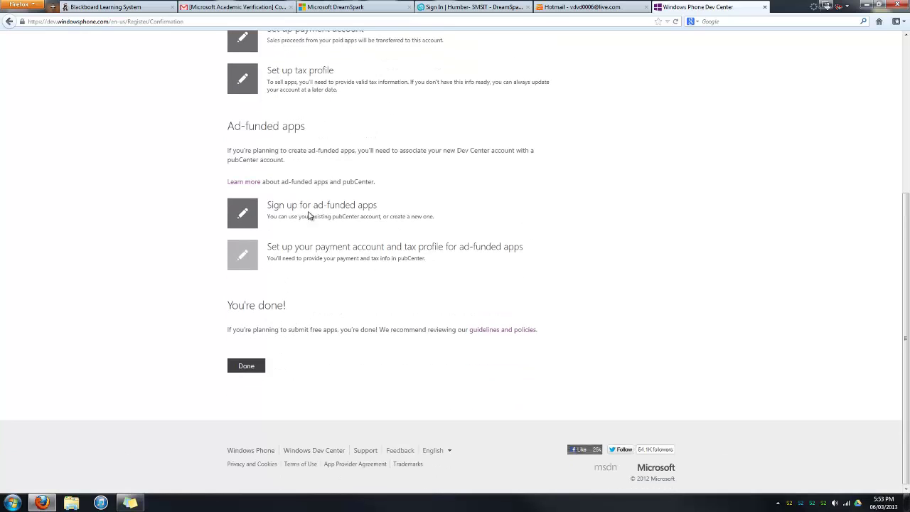
pyautogui.click(246, 367)
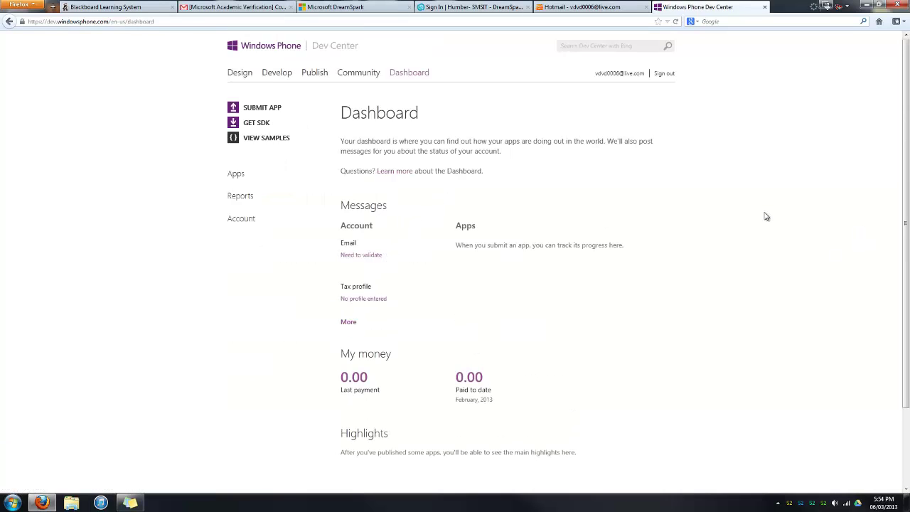
# Open the Submit app overview and its App info form from the Dashboard.
pyautogui.scroll(-2, 686, 282)
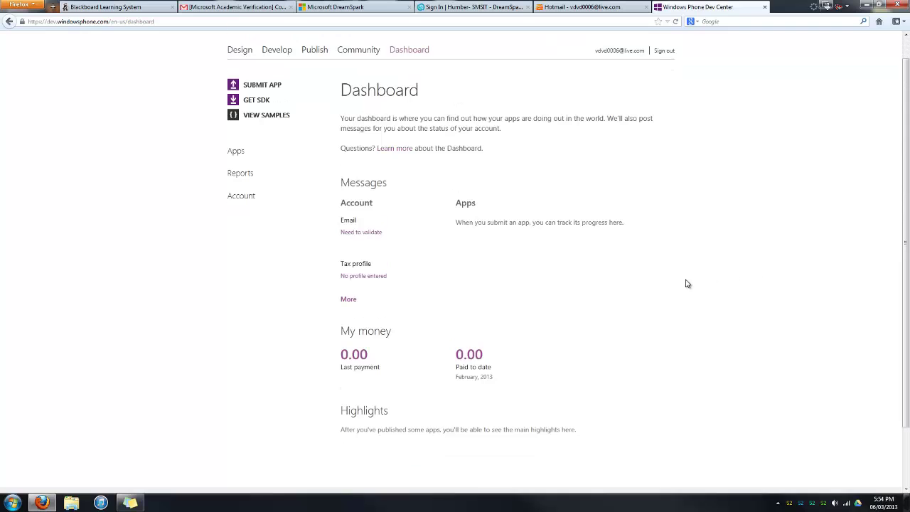
pyautogui.scroll(2, 583, 304)
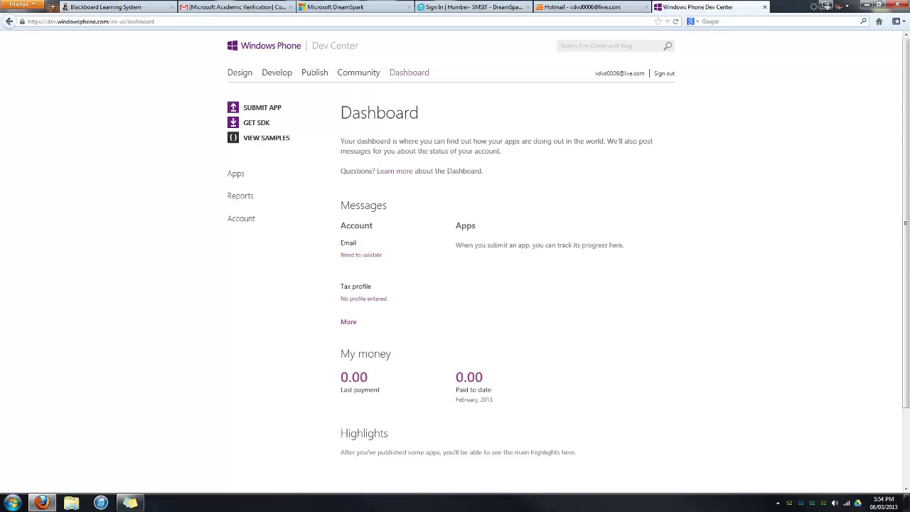
pyautogui.scroll(-3, 450, 258)
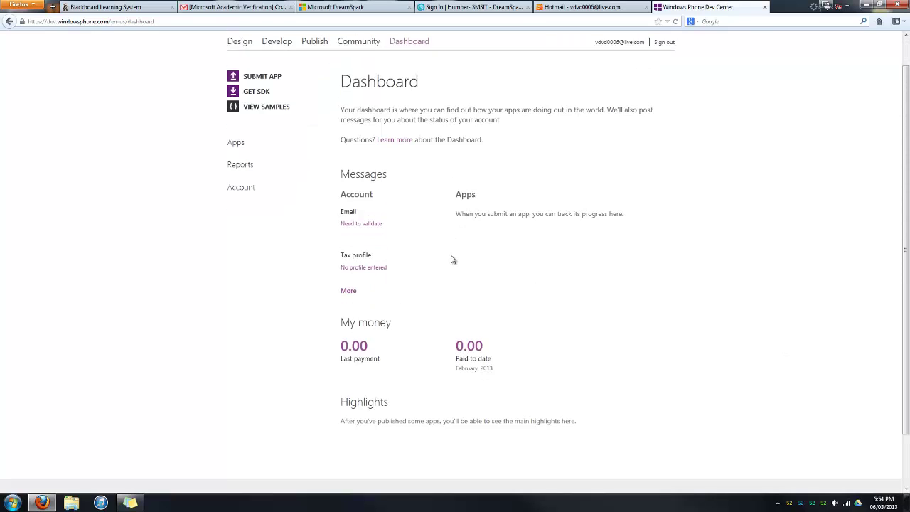
pyautogui.click(278, 57)
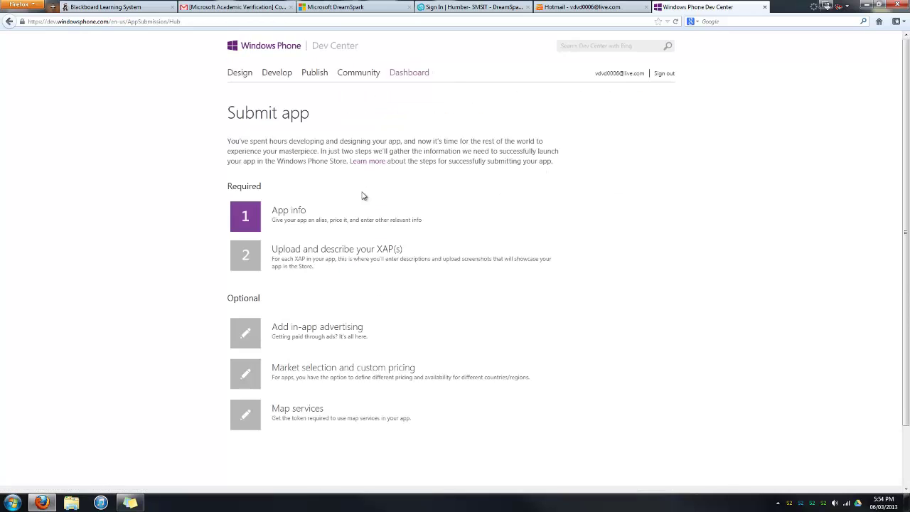
pyautogui.click(244, 217)
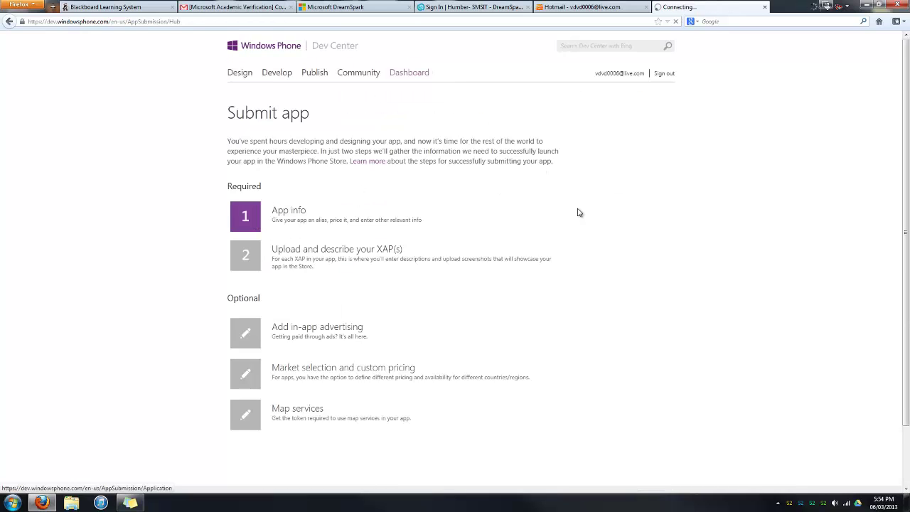
# Expand More options on the App info form, then go to the Design section.
pyautogui.scroll(-3, 349, 324)
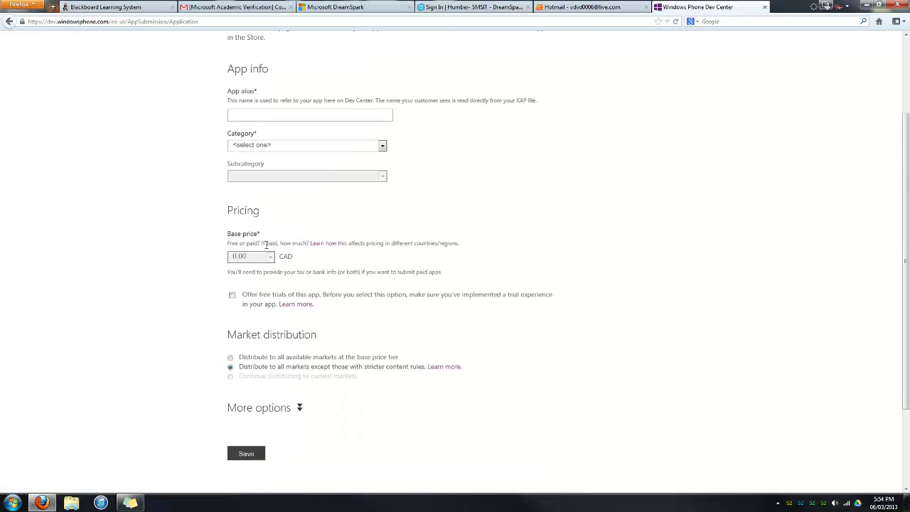
pyautogui.scroll(-3, 330, 271)
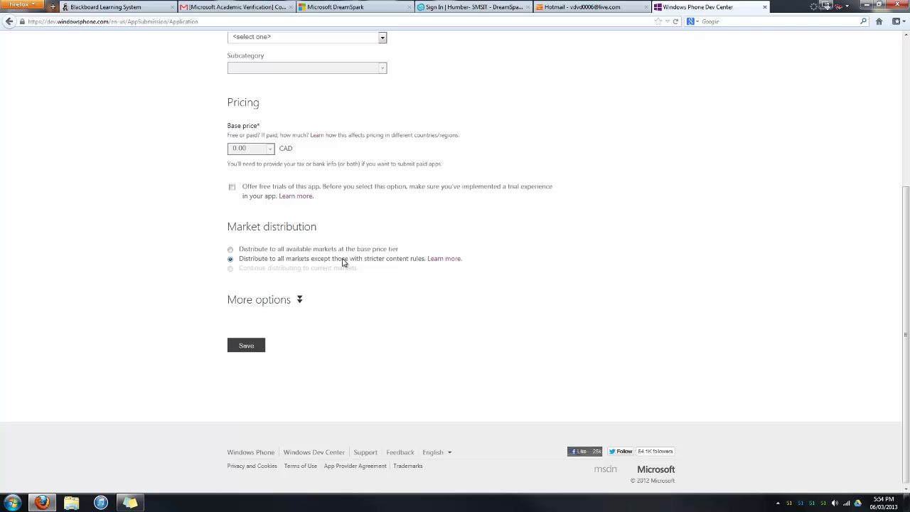
pyautogui.click(299, 299)
pyautogui.scroll(5, 403, 285)
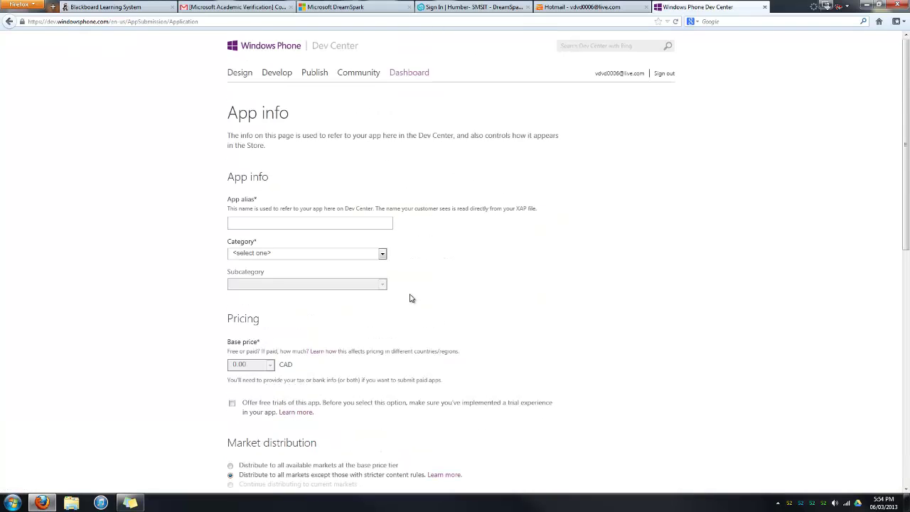
pyautogui.click(242, 73)
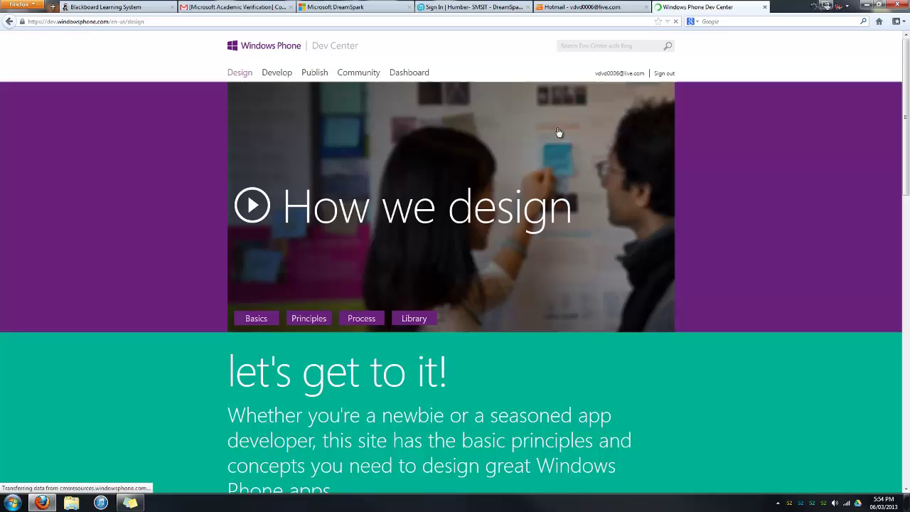